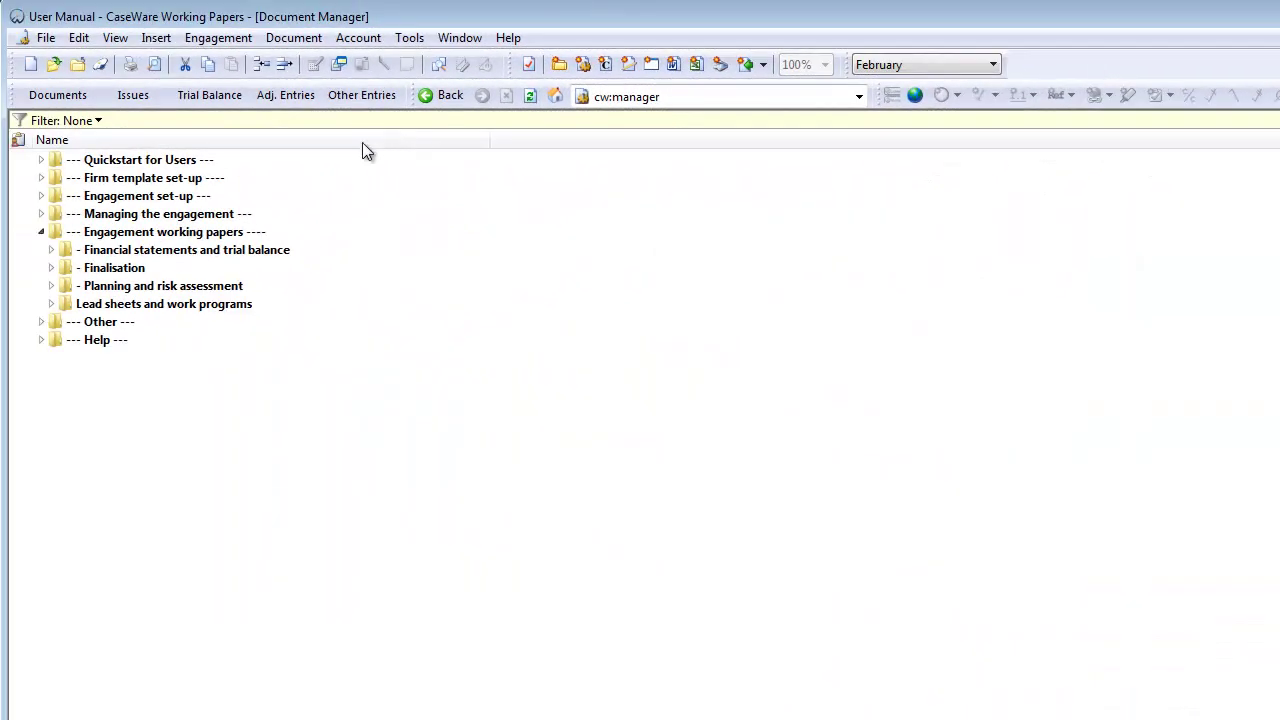
Expand Planning and risk assessment and its Risk assessment folder to list documents 11.10–11.61.
click(51, 286)
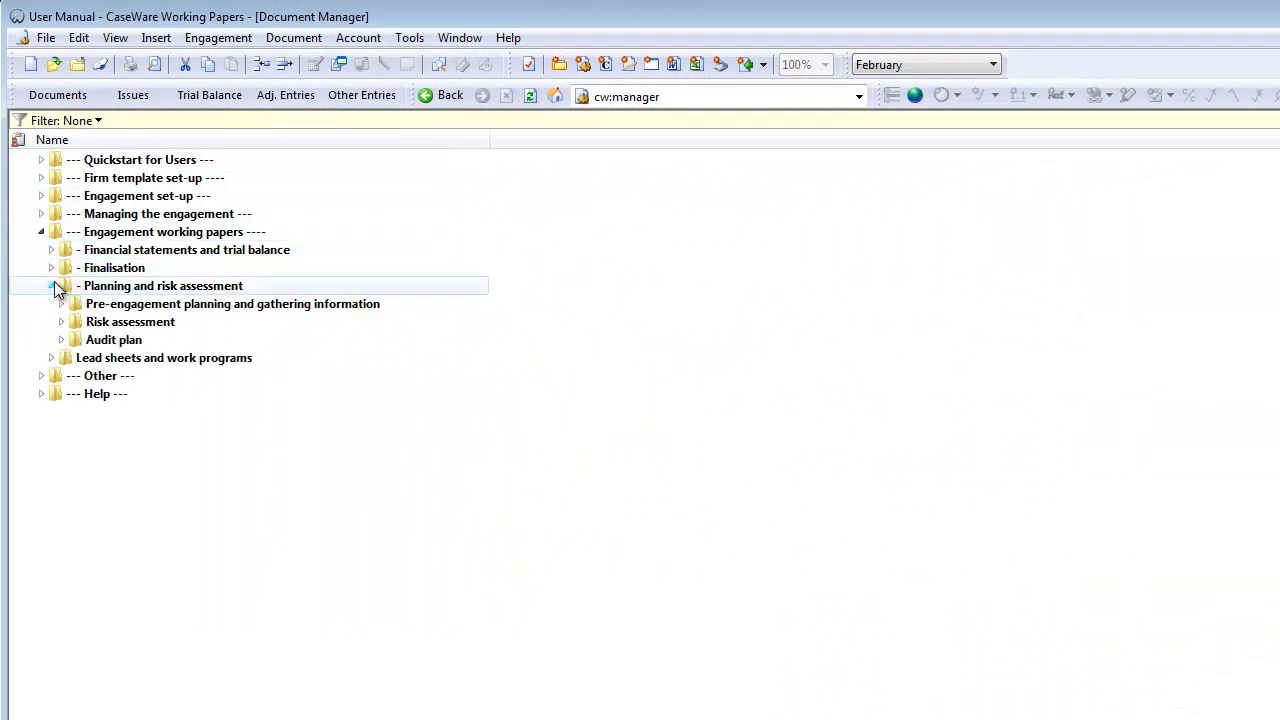
click(61, 322)
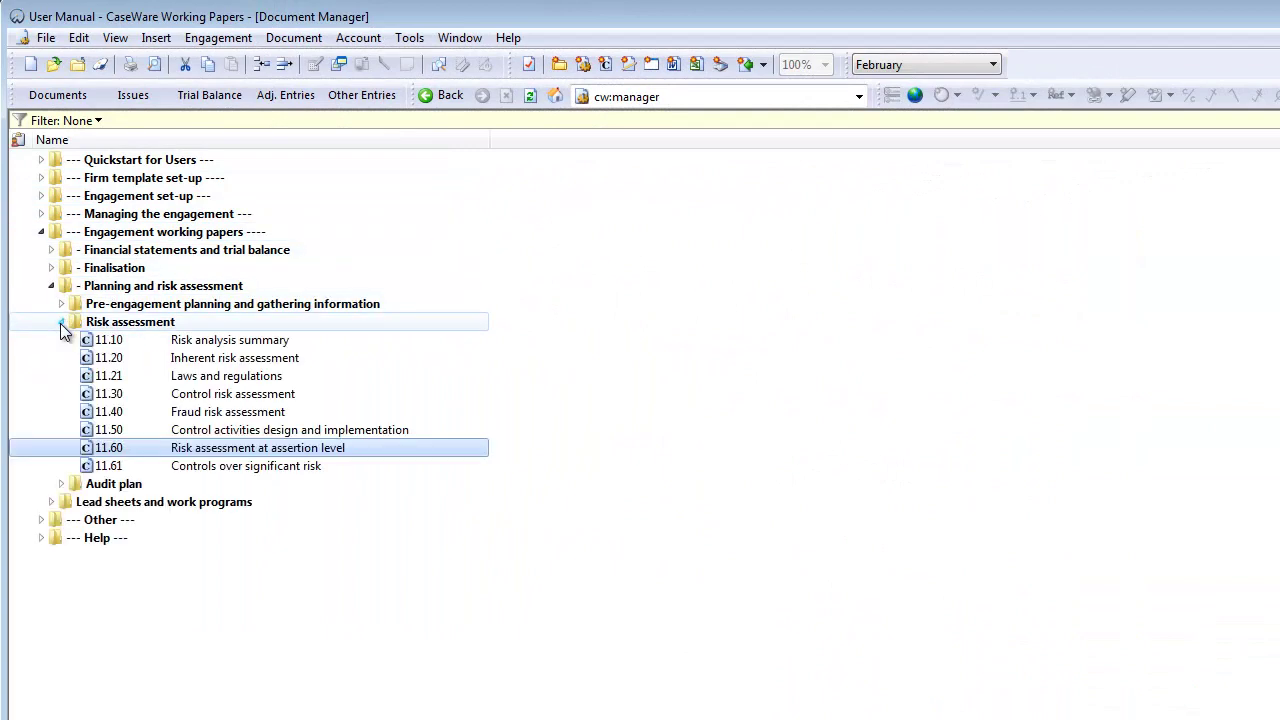
Open 11.60 and browse every risk category tab, ending back on Non-current assets.
double_click(137, 448)
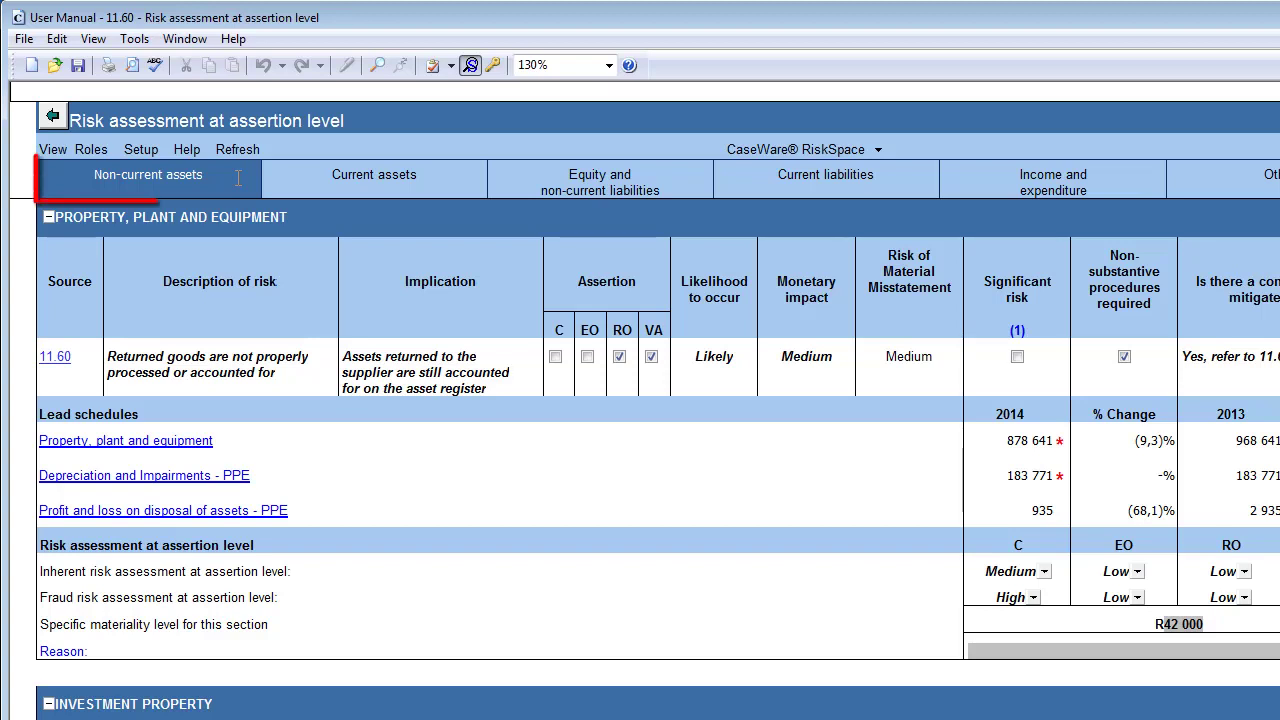
click(352, 180)
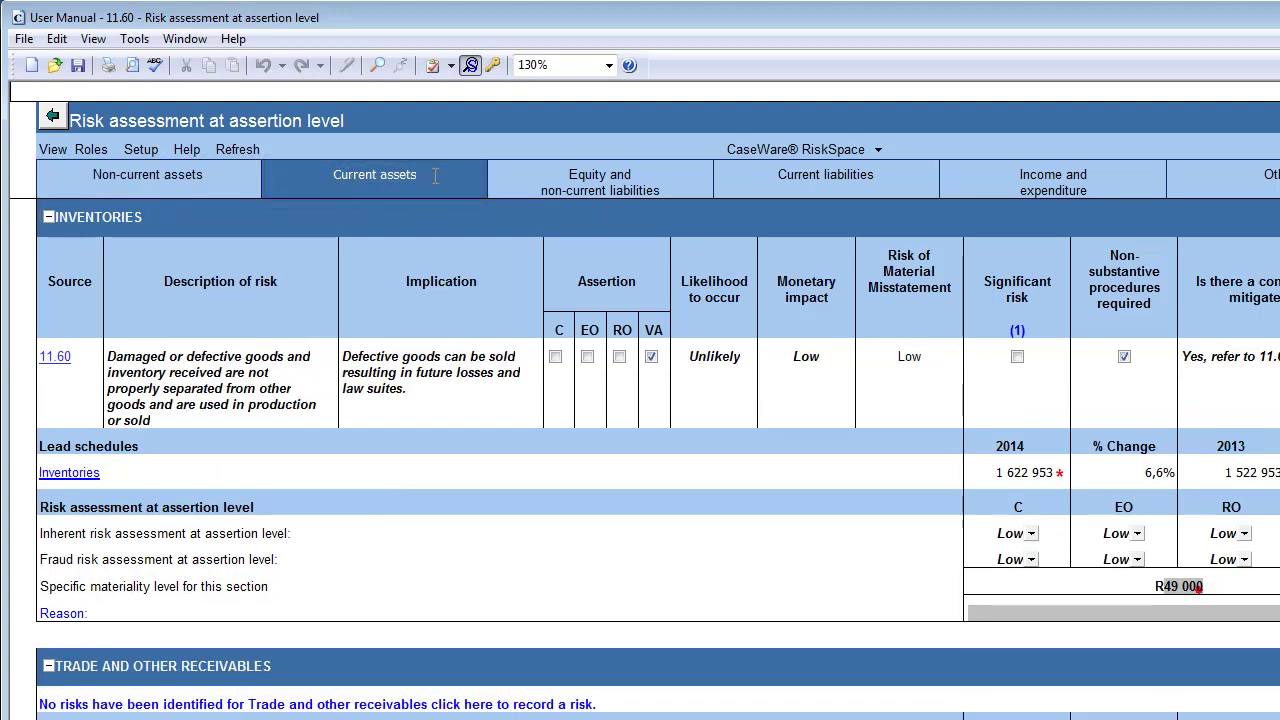
click(599, 183)
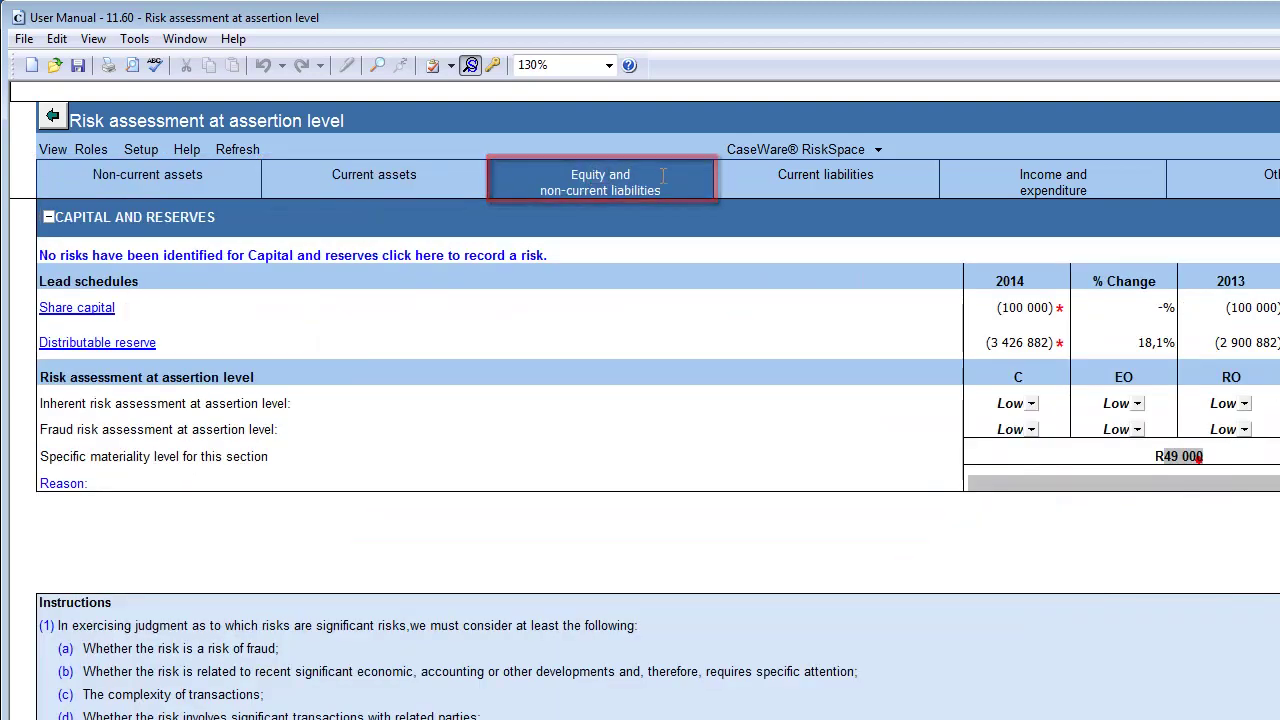
click(810, 177)
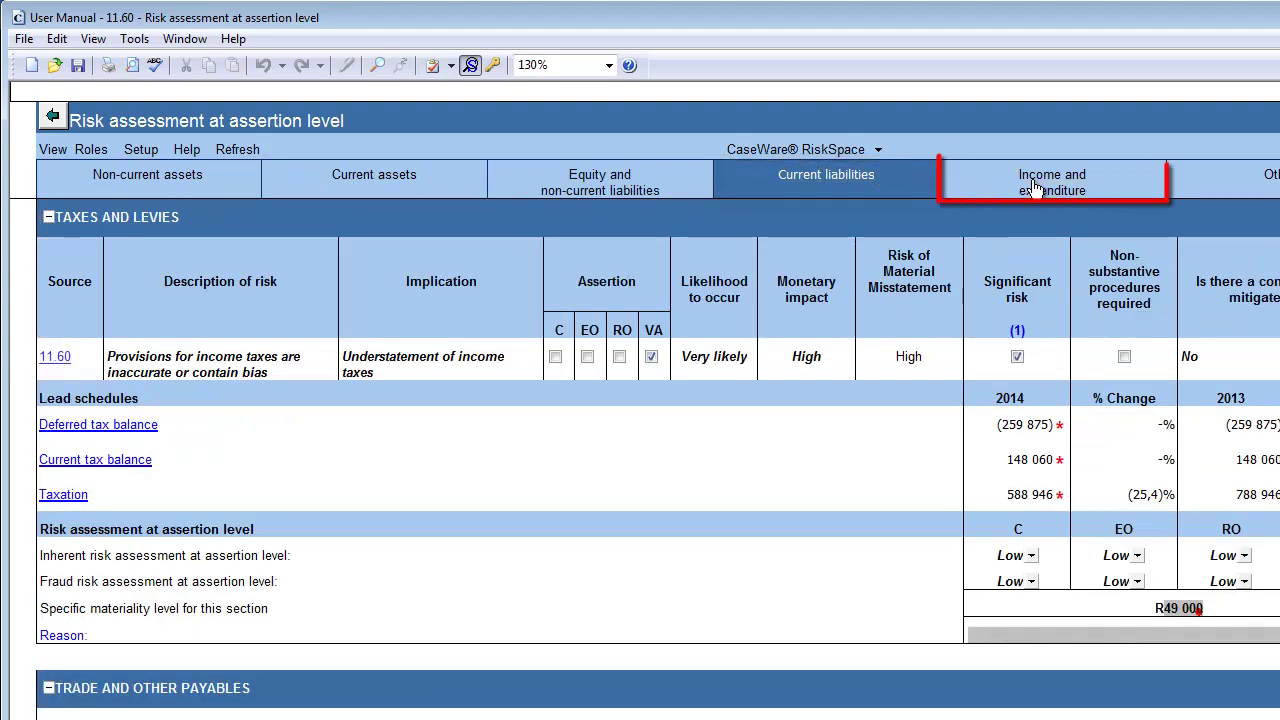
click(1100, 180)
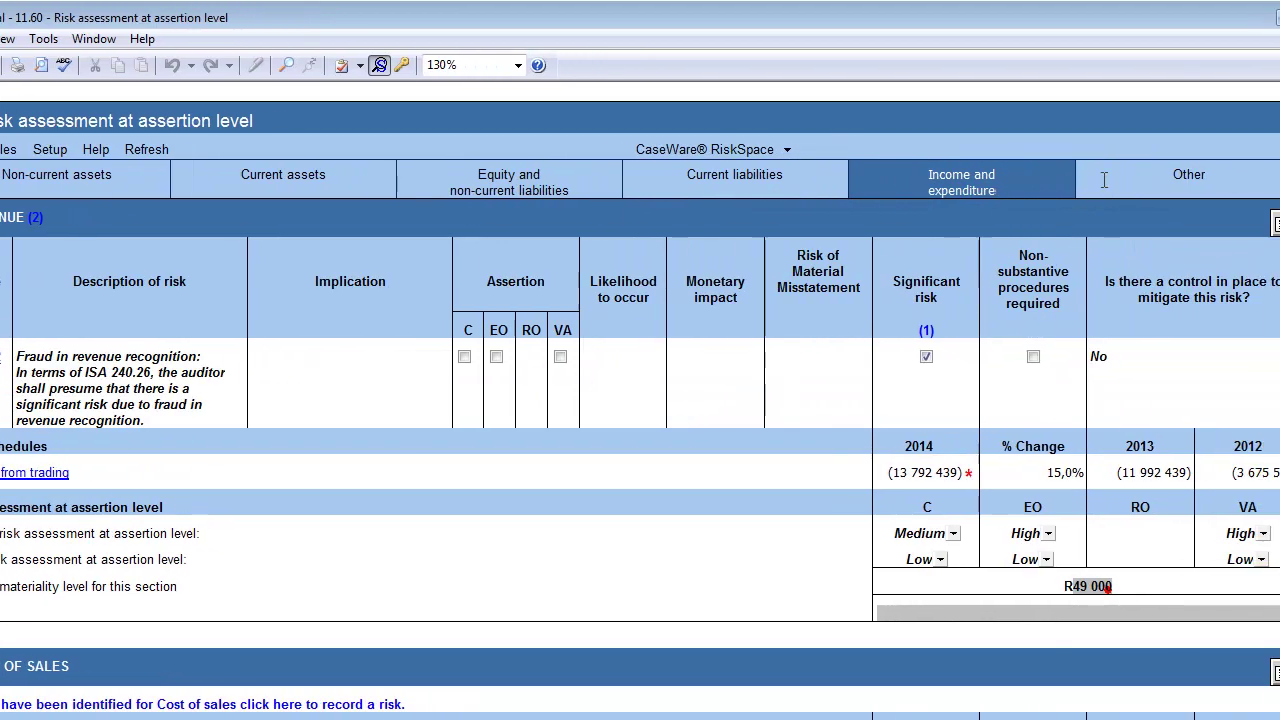
click(1045, 175)
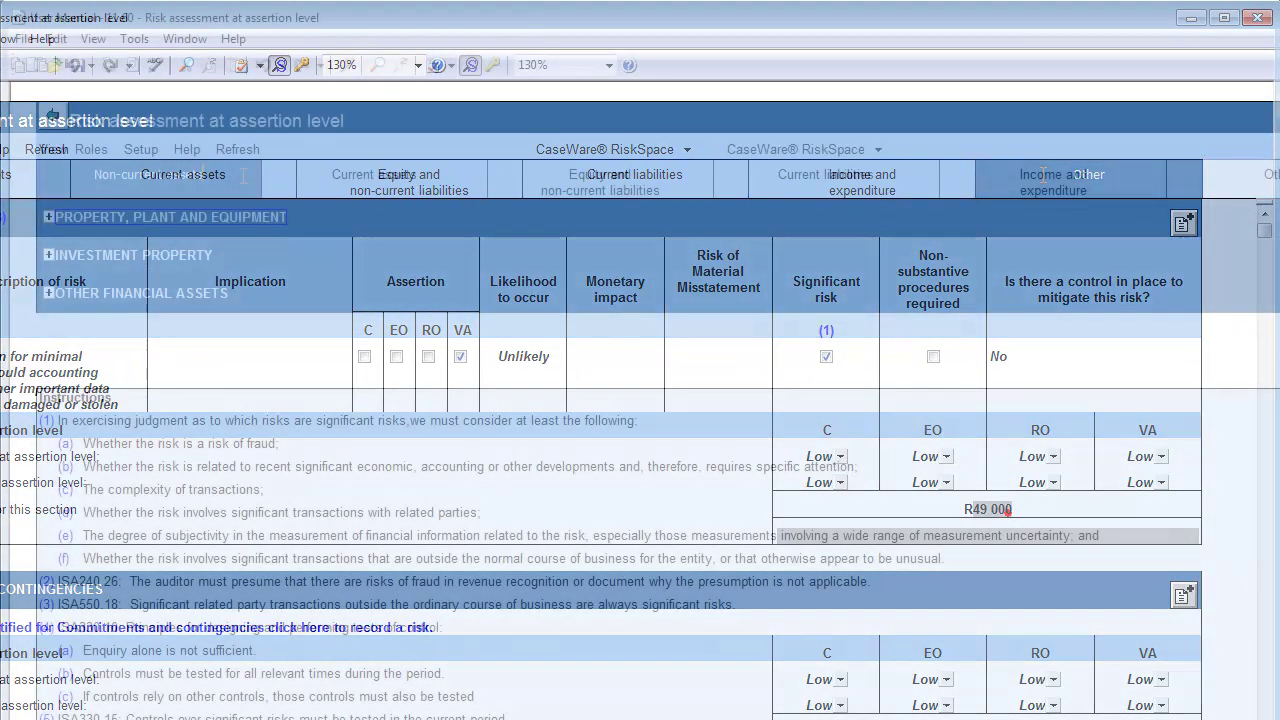
click(243, 176)
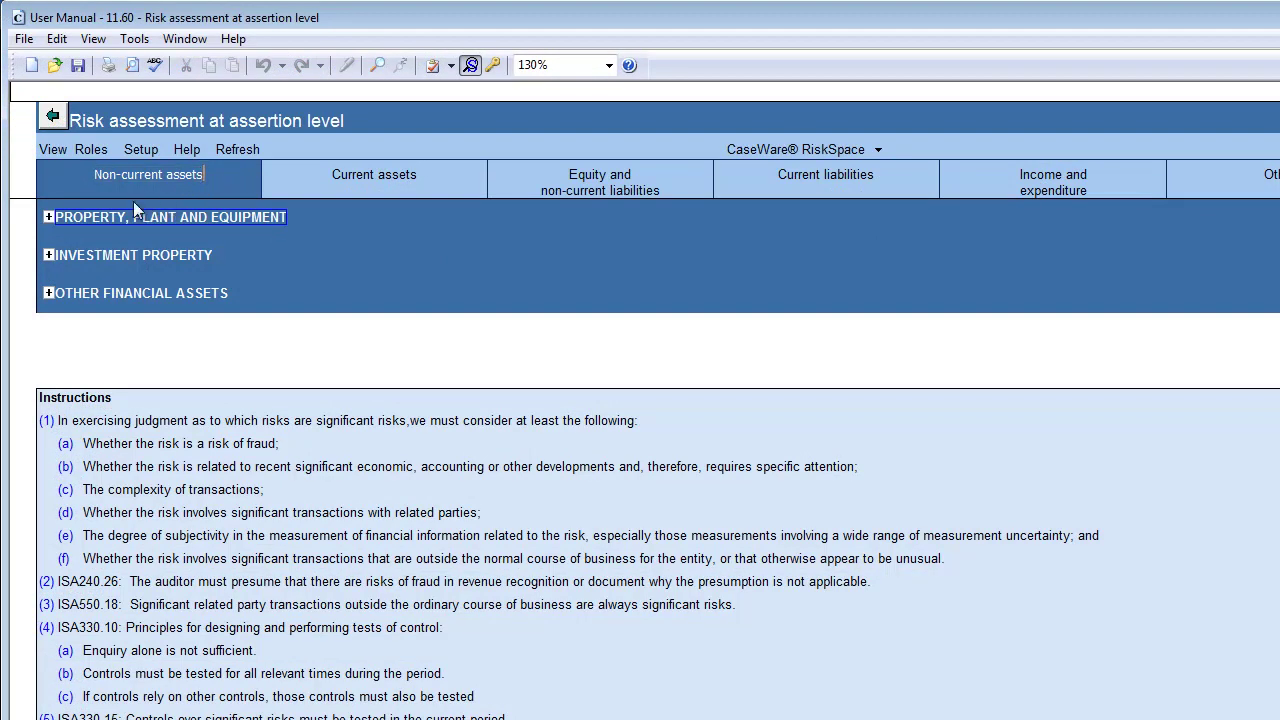
click(48, 217)
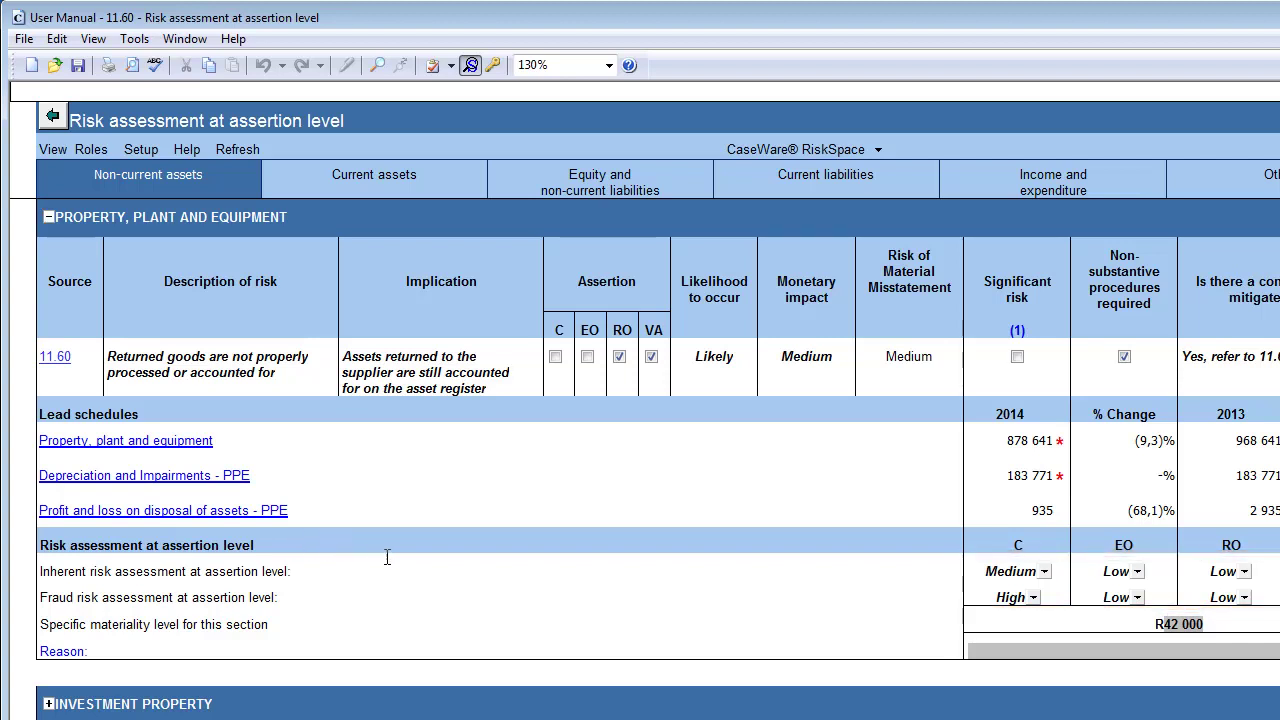
Rate PPE assertion C inherent risk High and fraud risk Low, with reason 'Insert reason here'.
click(1044, 572)
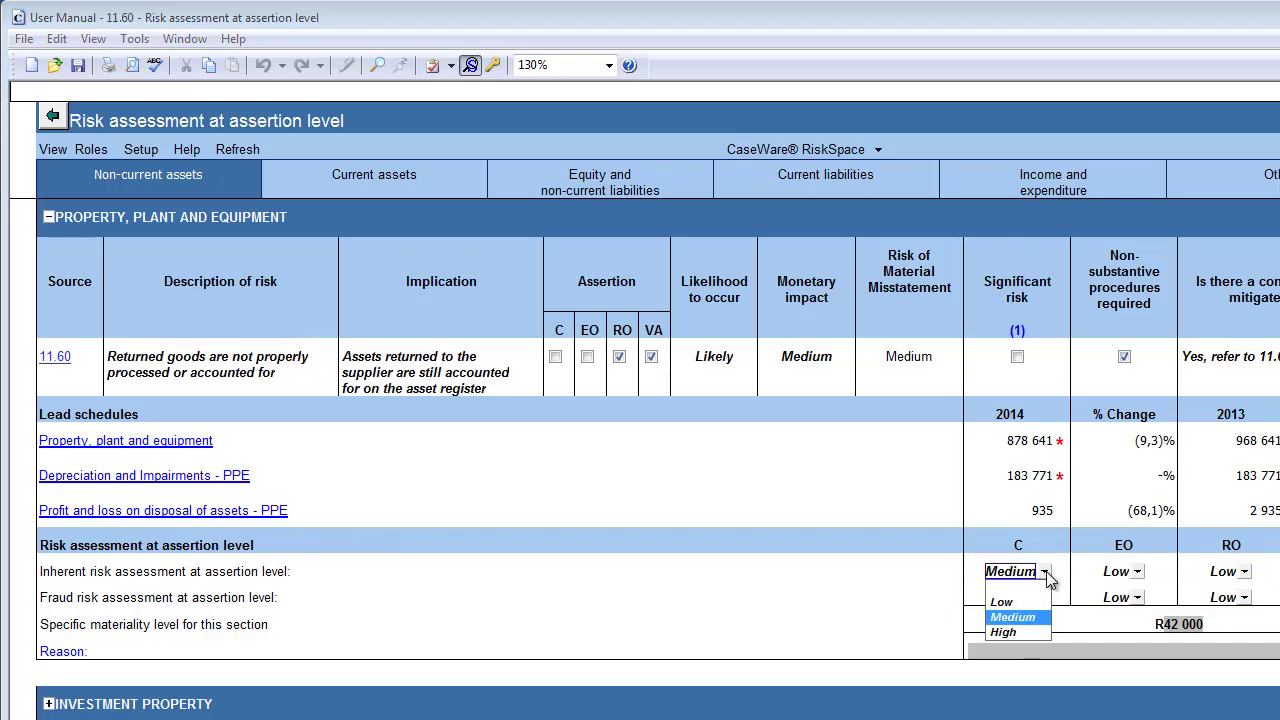
click(1035, 630)
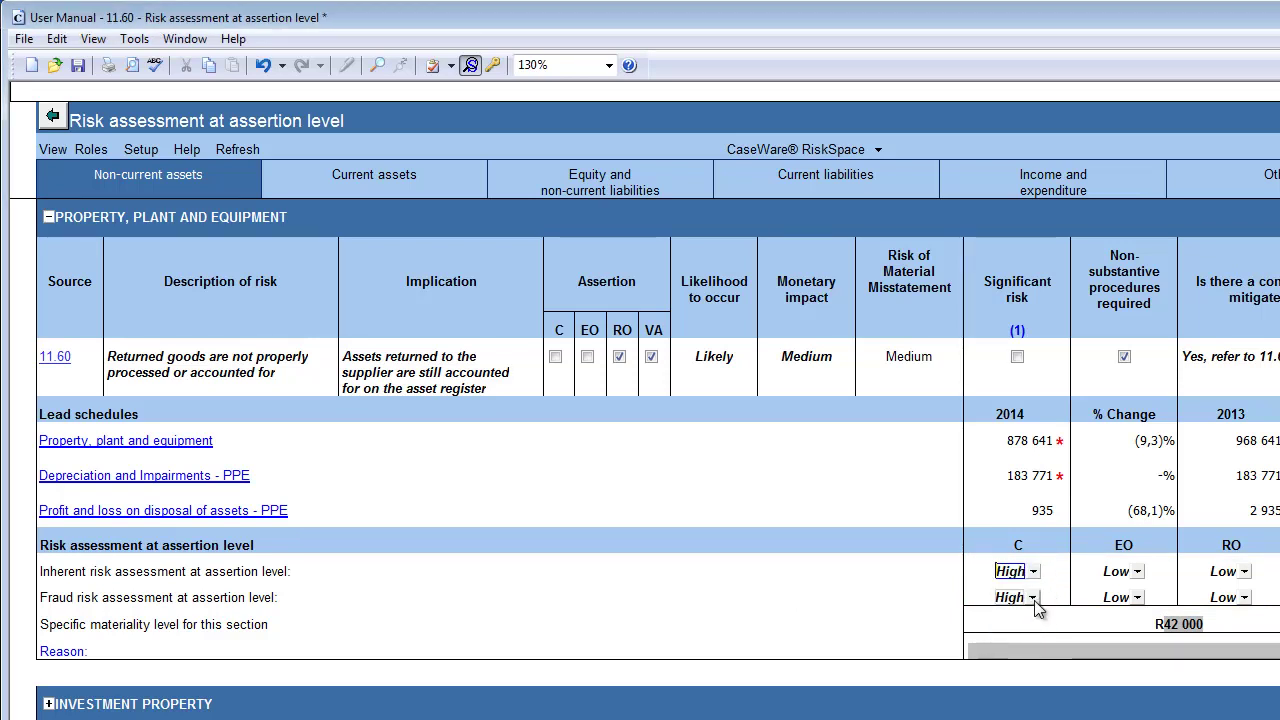
click(1034, 598)
click(1028, 626)
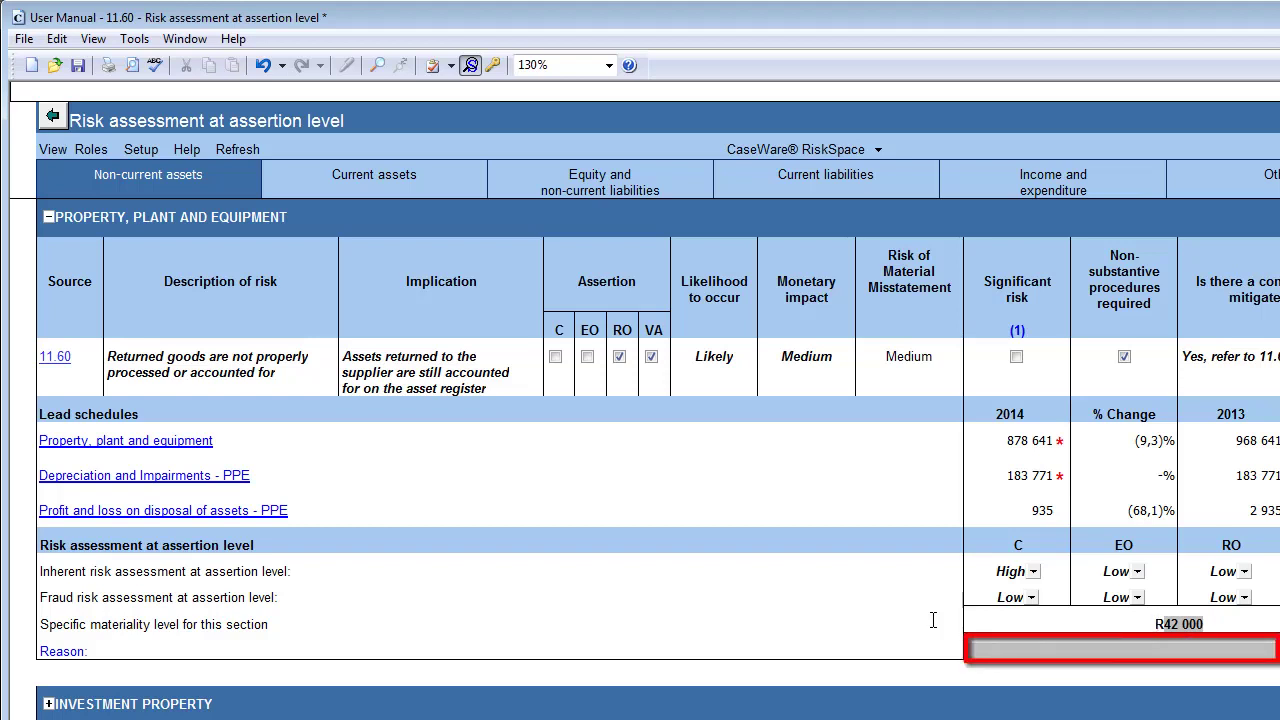
click(997, 650)
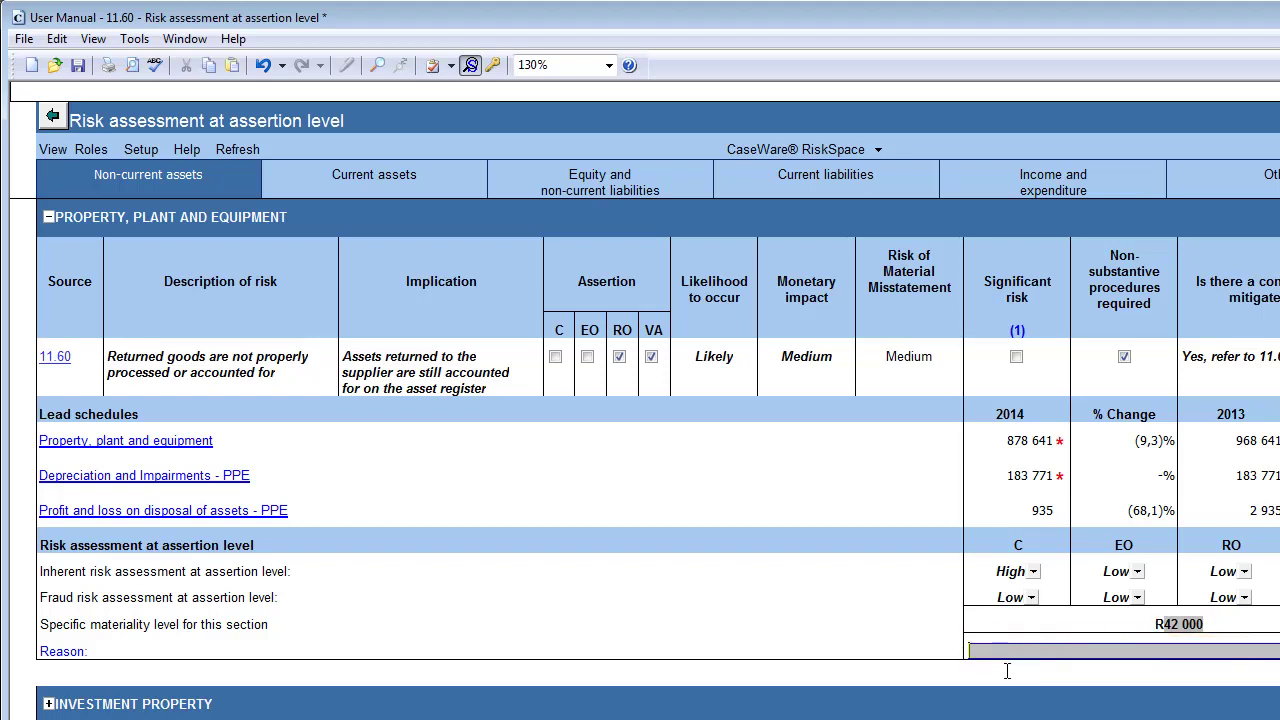
text(Insert reason here)
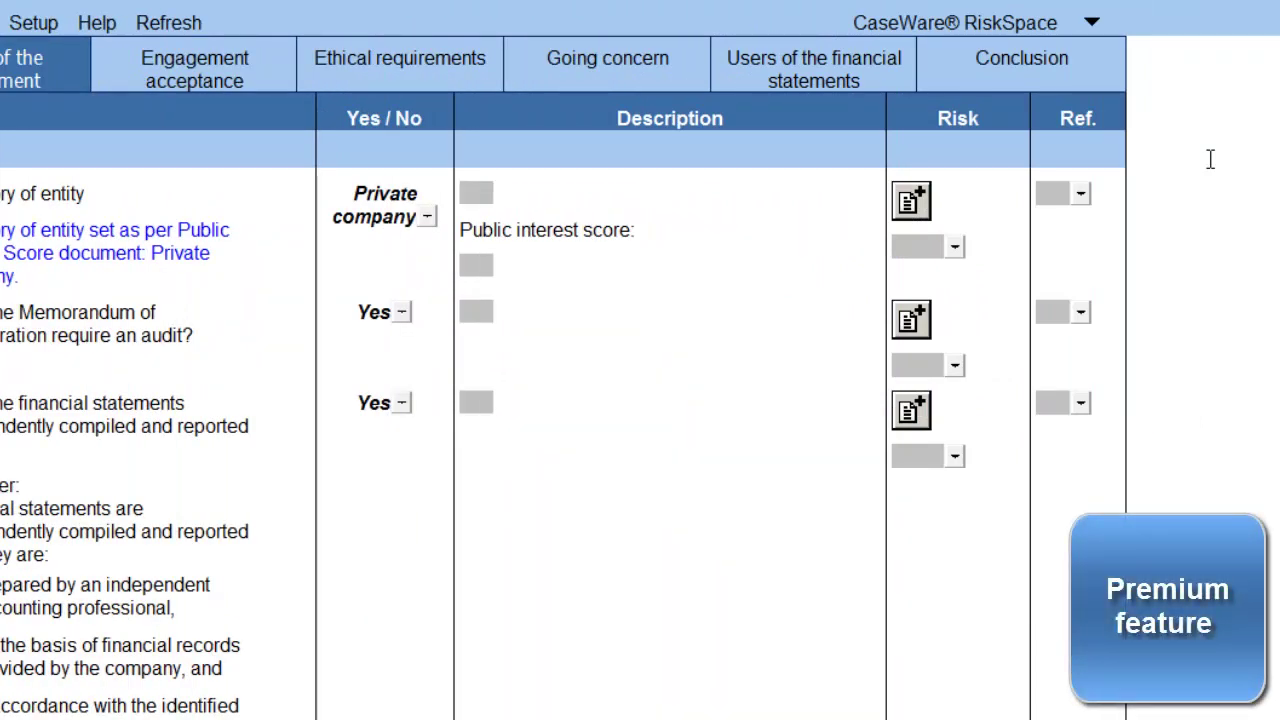
Import the personnel communication, calculation errors and inappropriate accounting policies risks from RiskSpace.
click(1098, 24)
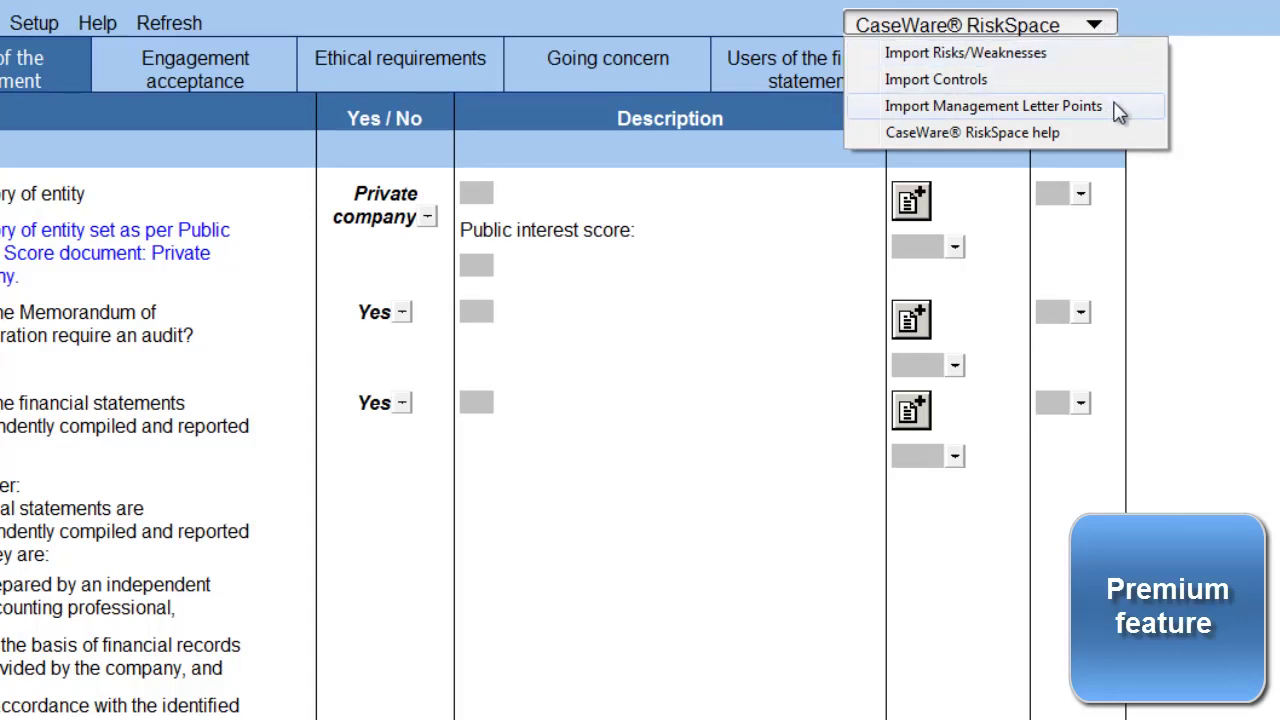
click(1111, 53)
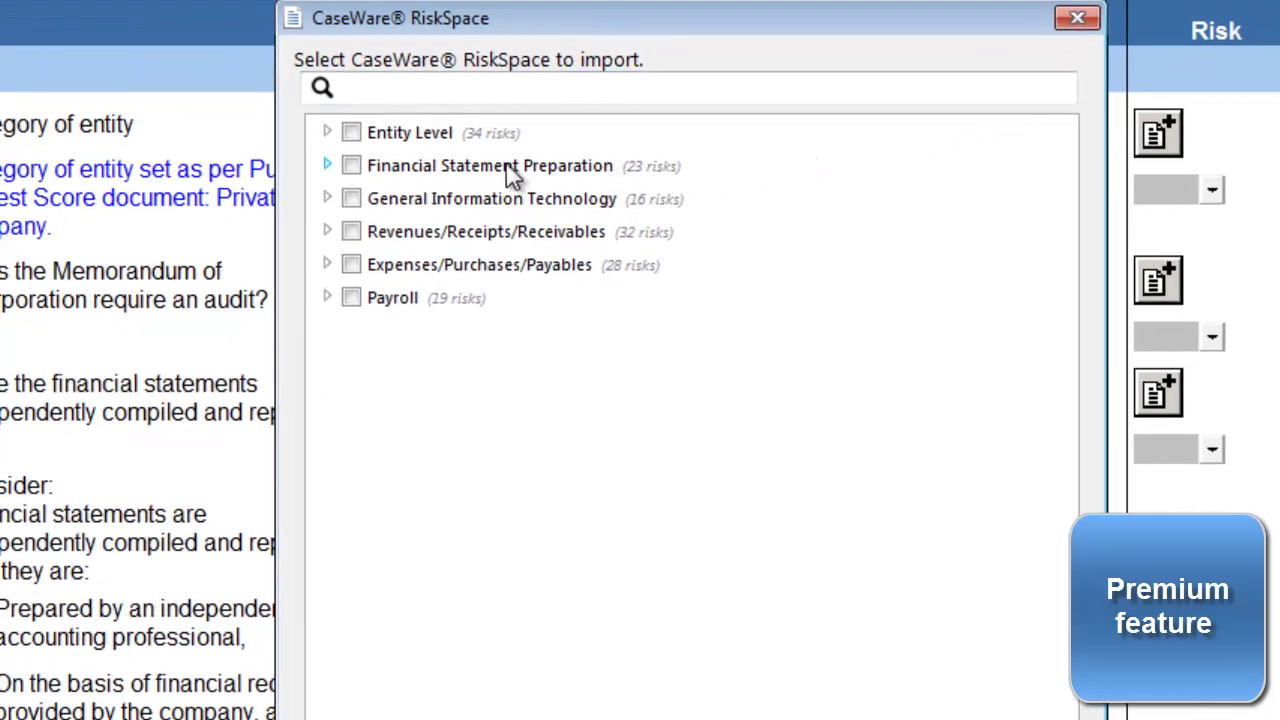
click(327, 166)
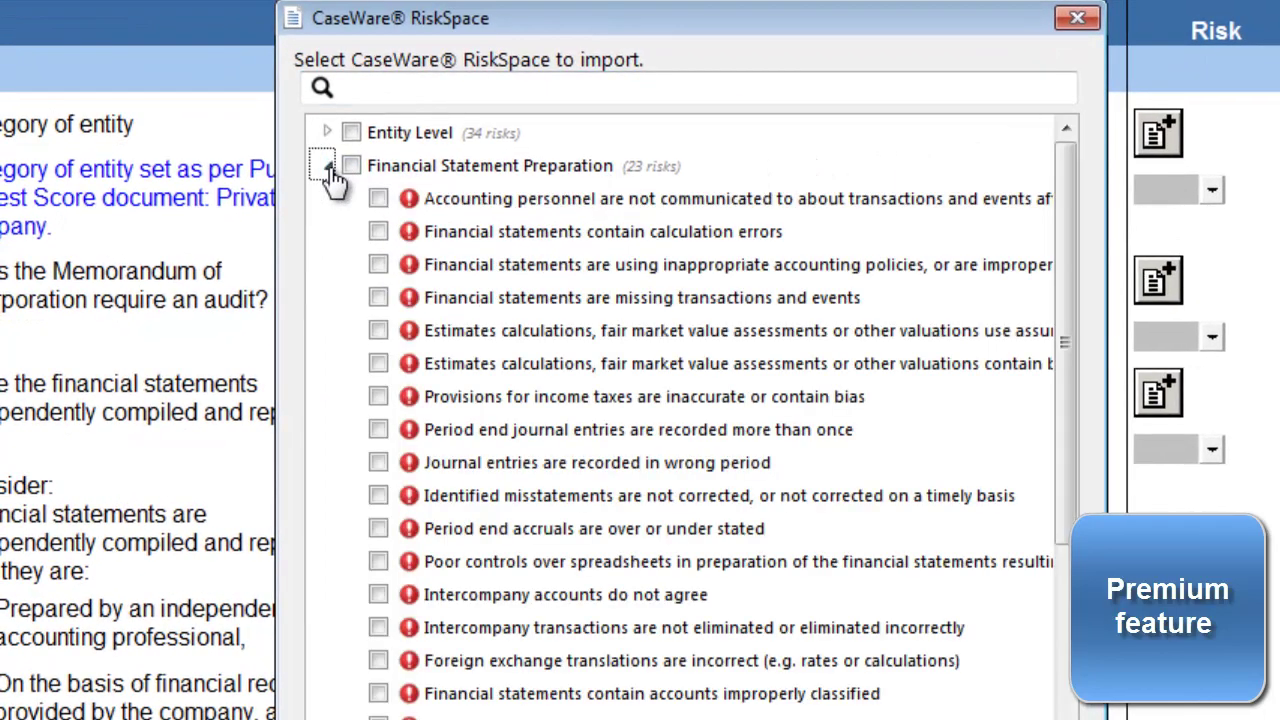
click(378, 198)
click(378, 233)
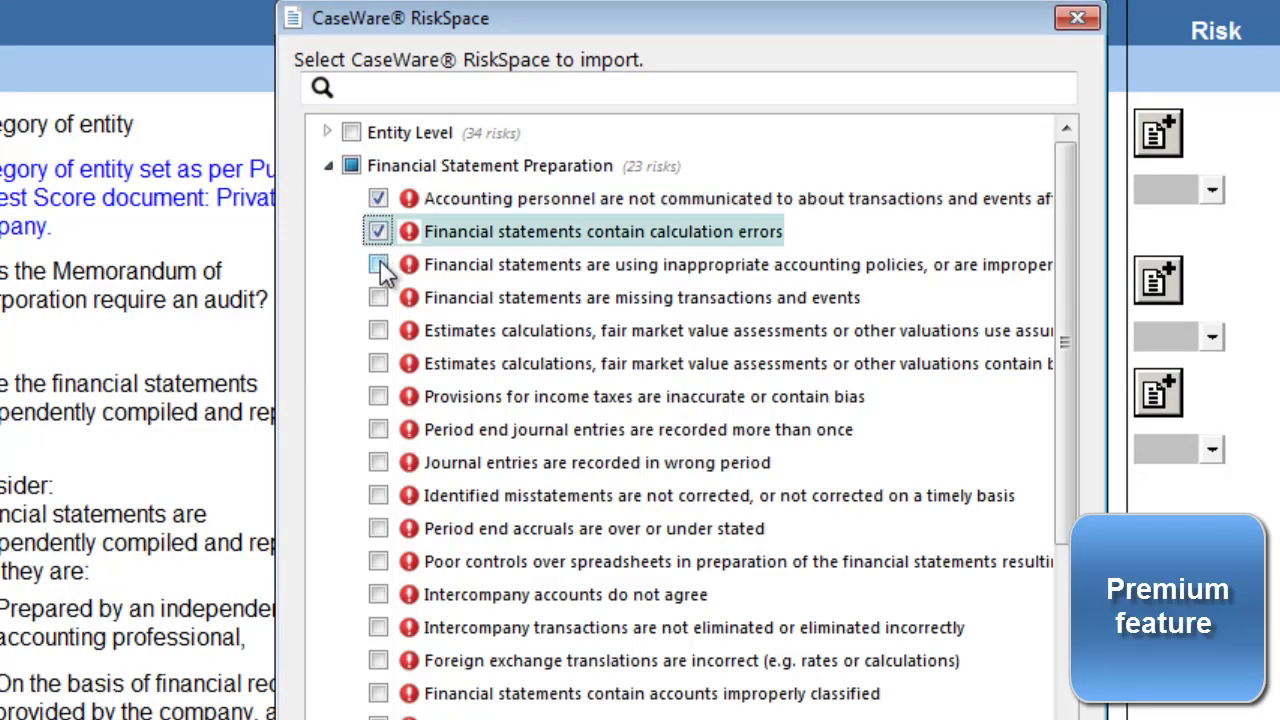
click(379, 263)
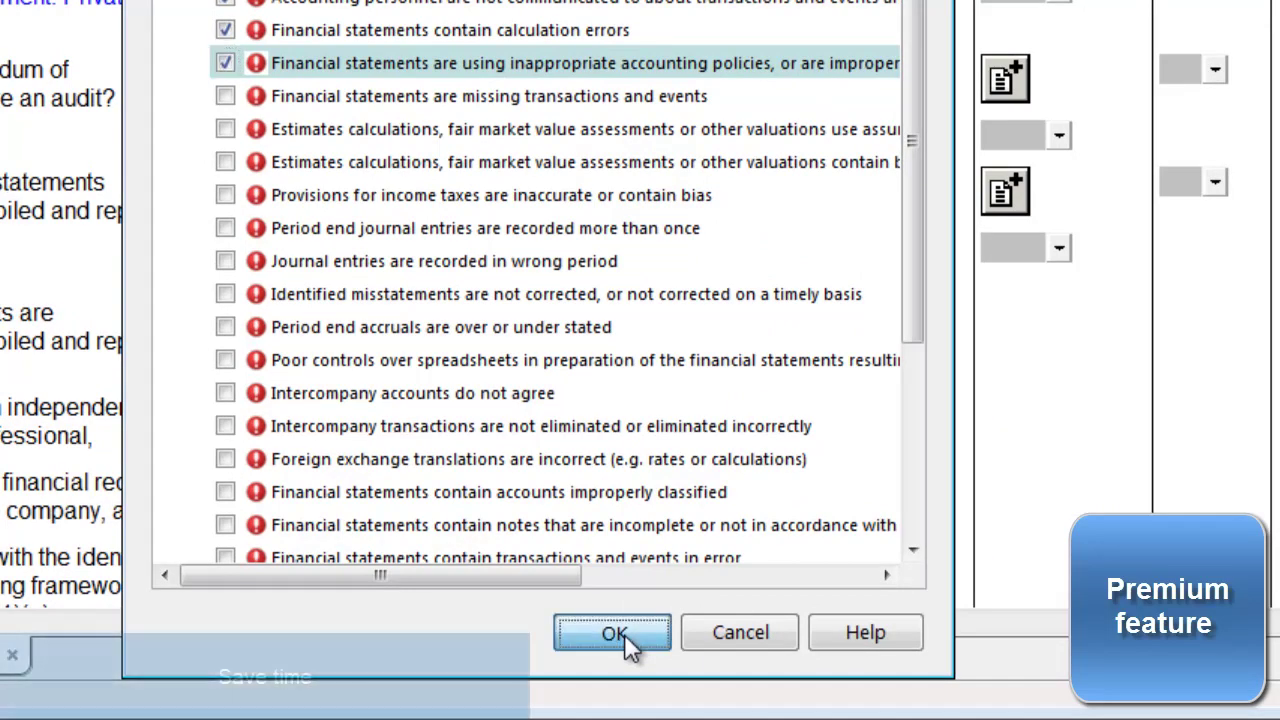
click(624, 632)
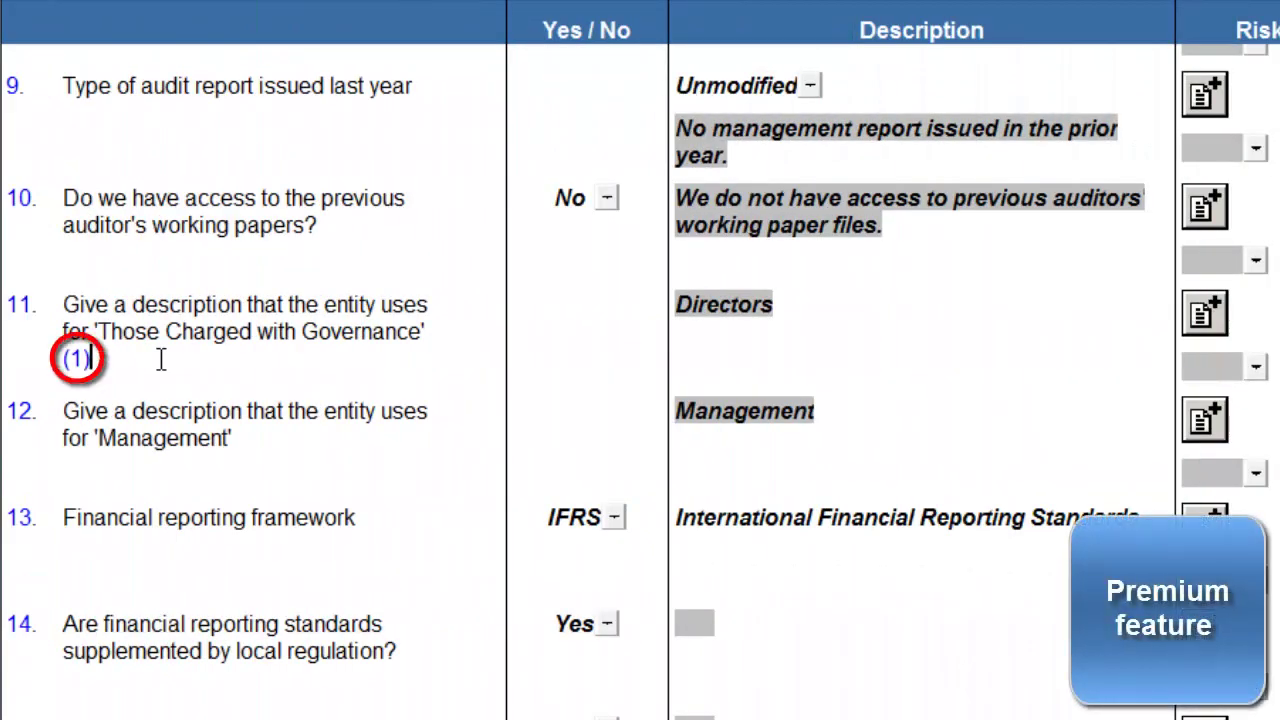
Follow the (1) footnote link to read its explanation in the instructions.
click(80, 360)
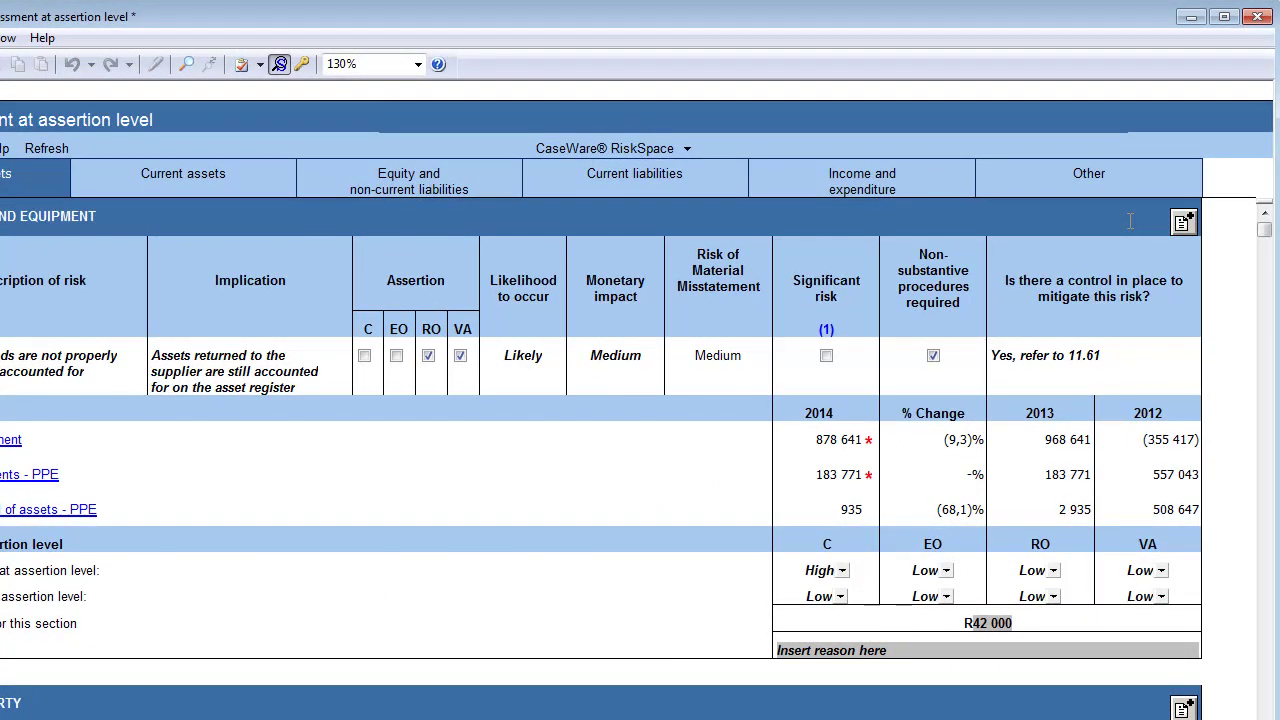
Add another Property, plant and equipment assertion risk row to the table.
click(1181, 222)
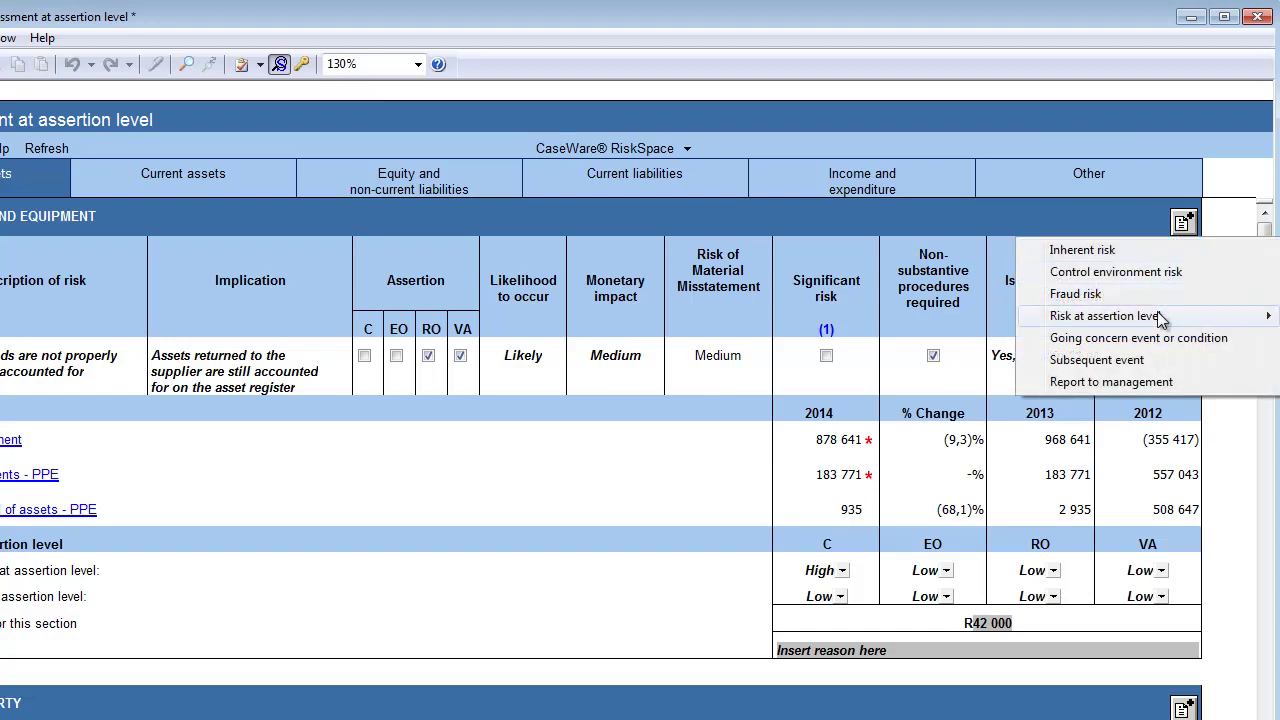
mouse_move(1105, 316)
click(920, 316)
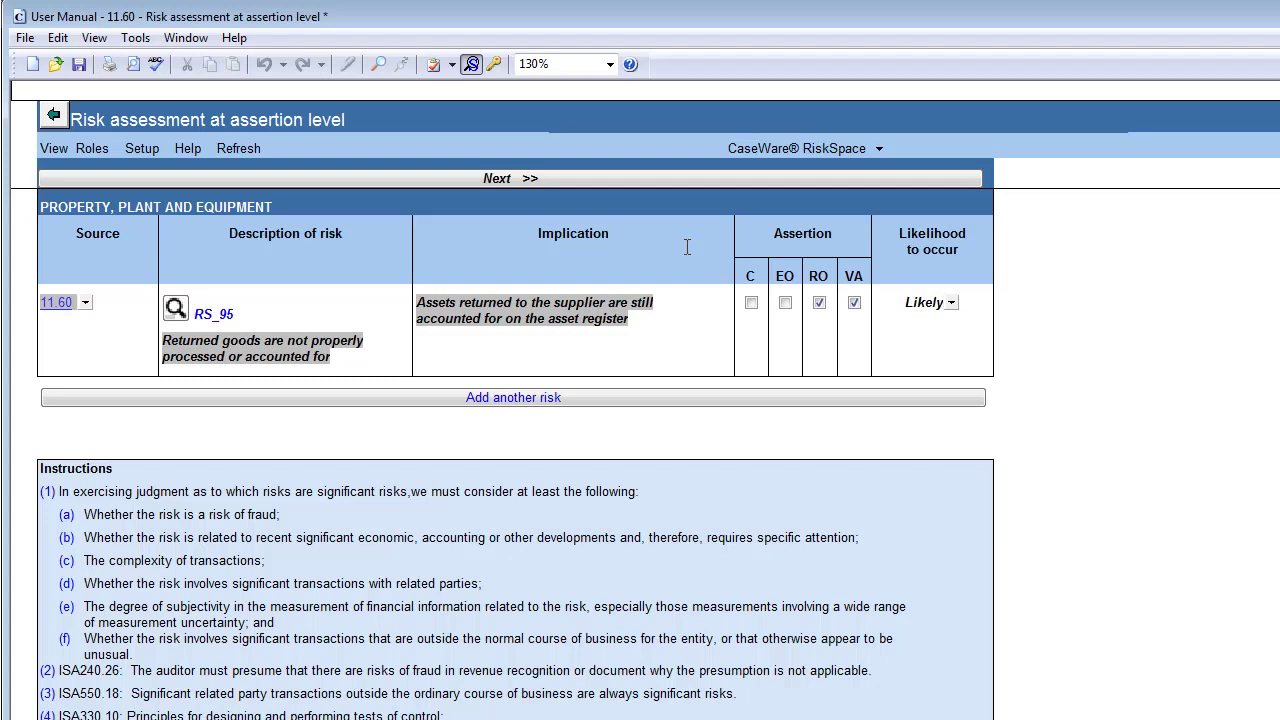
click(687, 250)
click(621, 400)
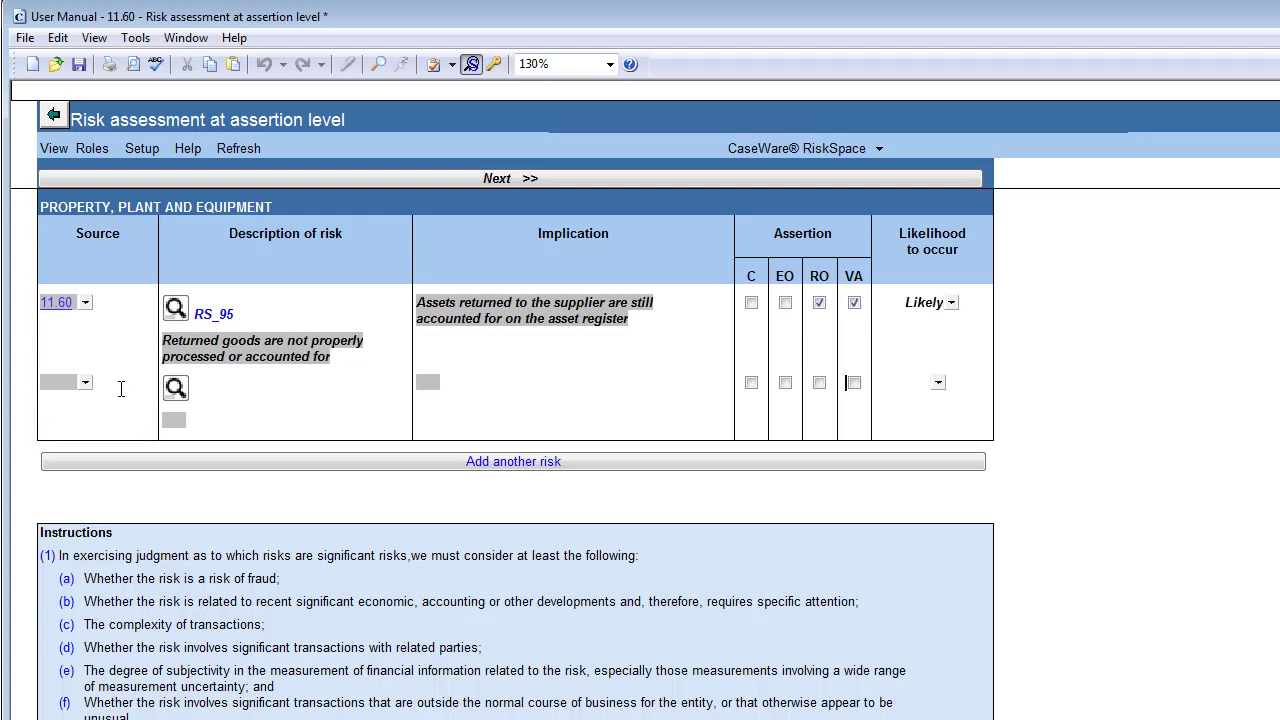
Set the new row's source to 11.60 and bring up the RiskSpace risk library.
click(76, 388)
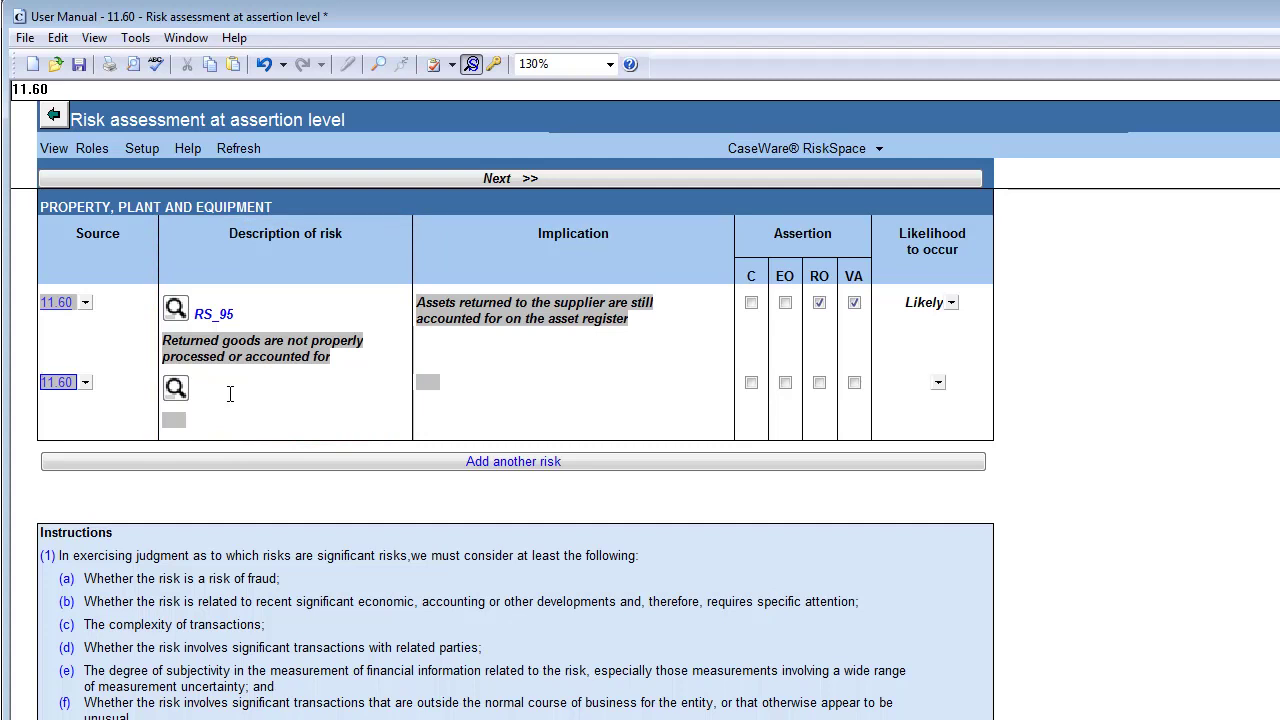
click(229, 393)
click(177, 389)
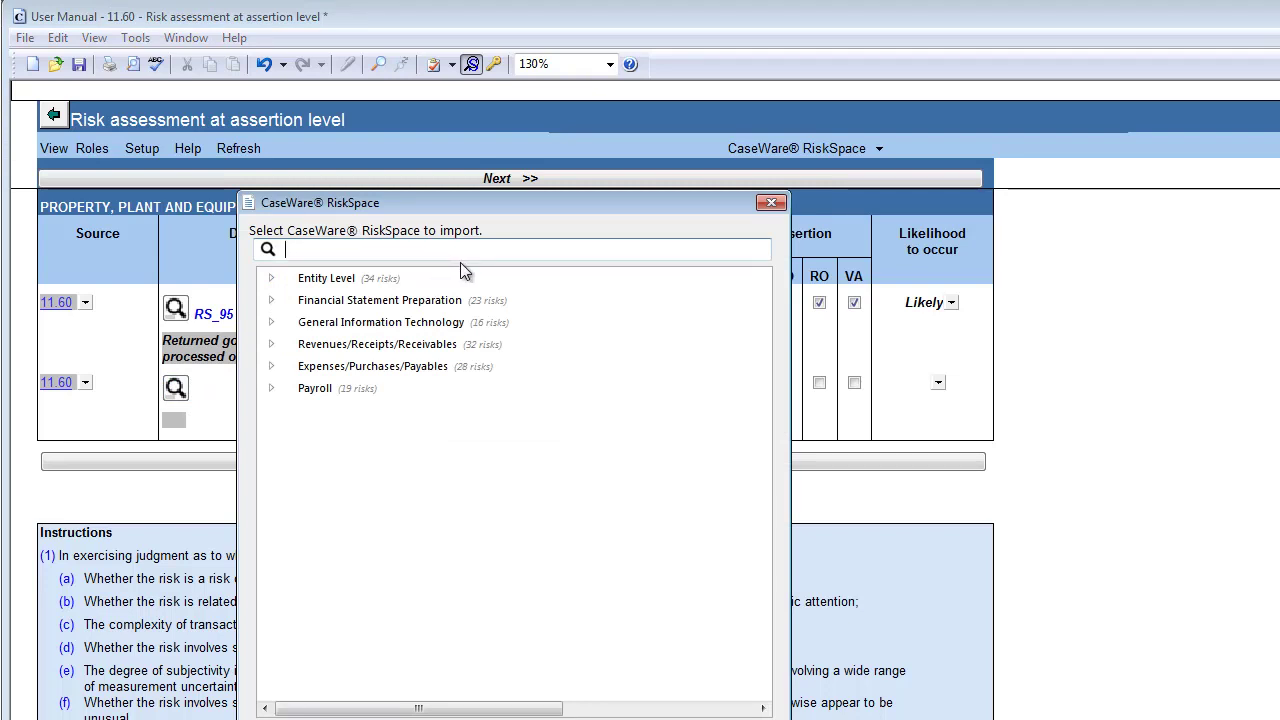
Search RiskSpace for 'assets' and import the security and safety standards risk RS_65.
text(assets)
click(440, 302)
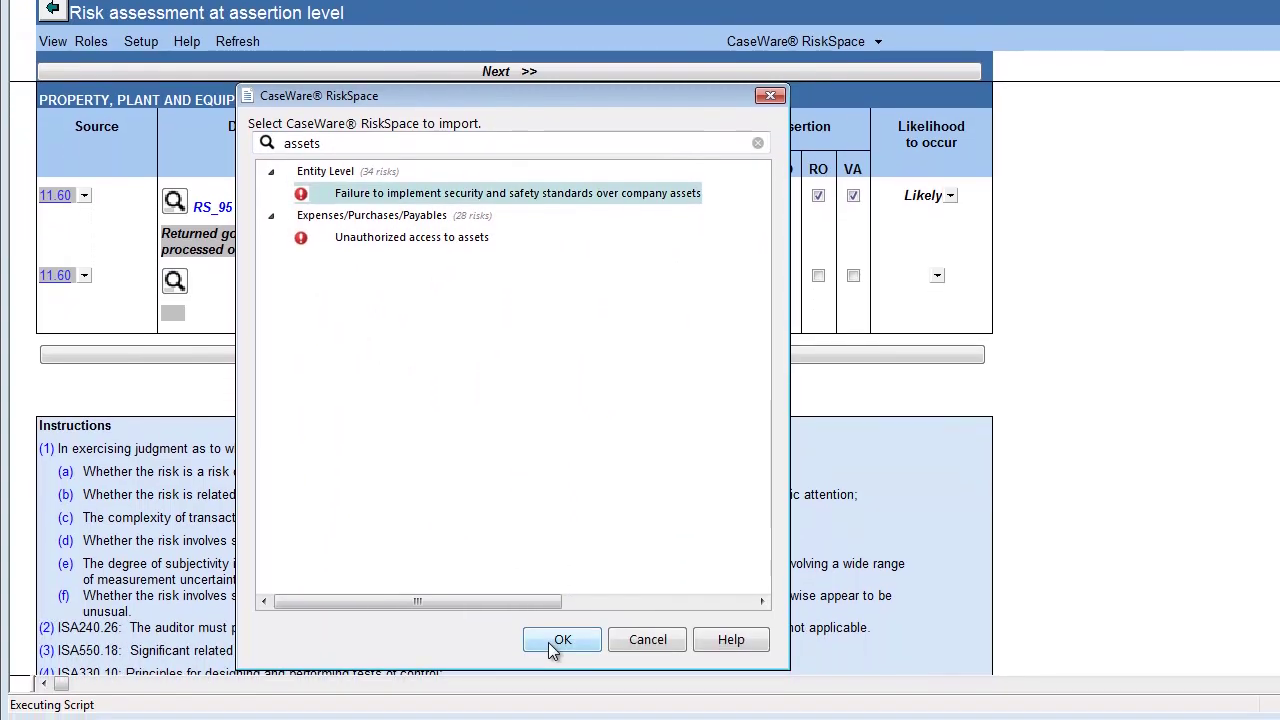
click(552, 641)
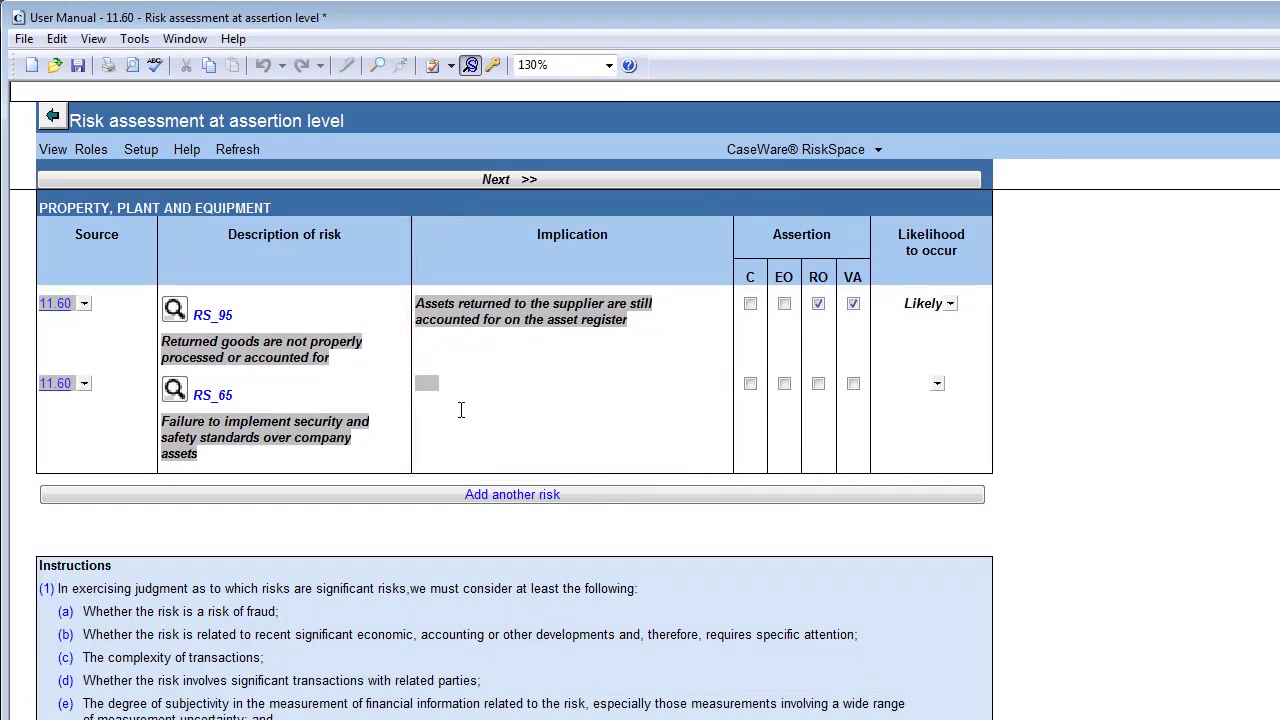
Give RS_65 implication 'Insert implication', assertions C, EO, RO and VA, and likelihood Very likely.
click(429, 384)
text(Insert implication)
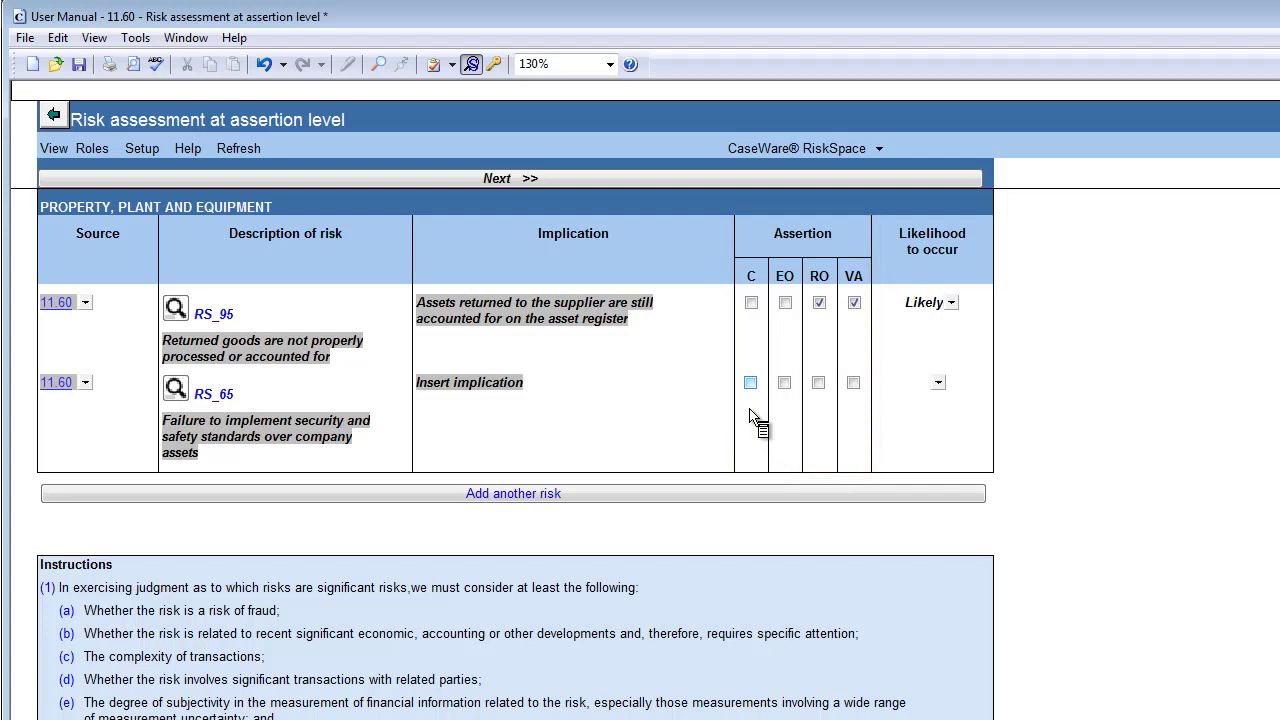
click(751, 383)
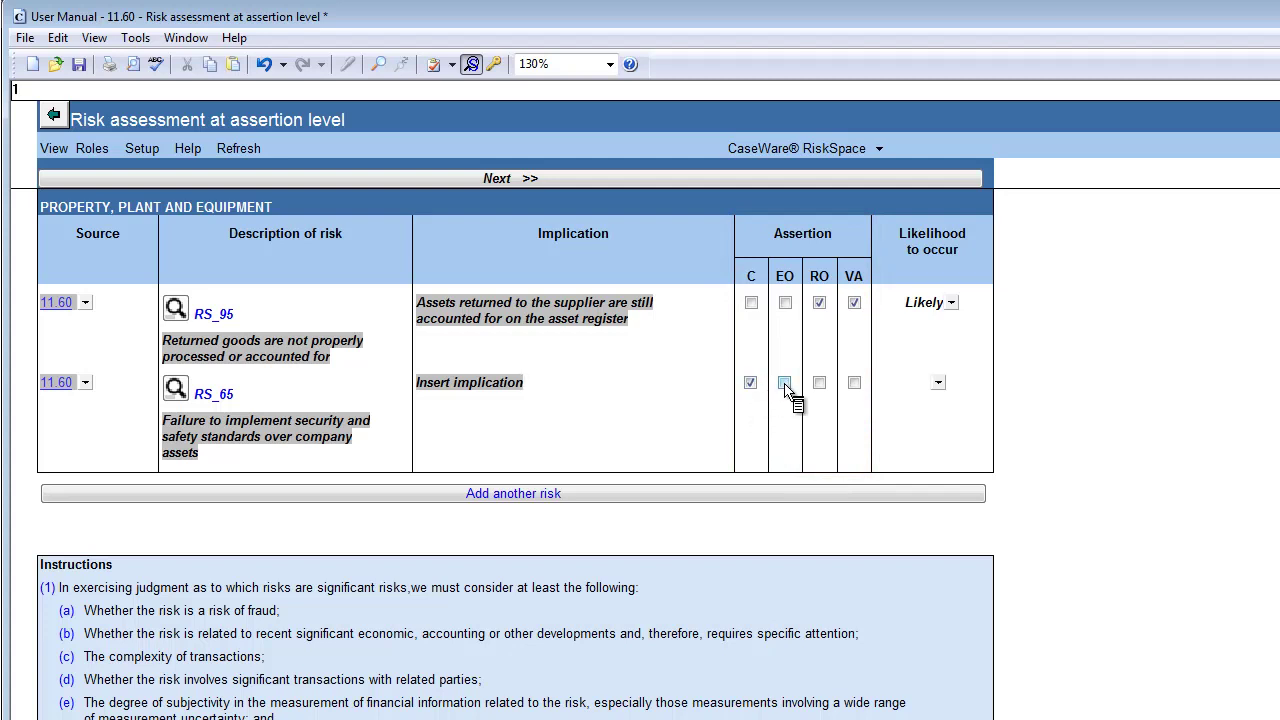
click(785, 386)
click(818, 385)
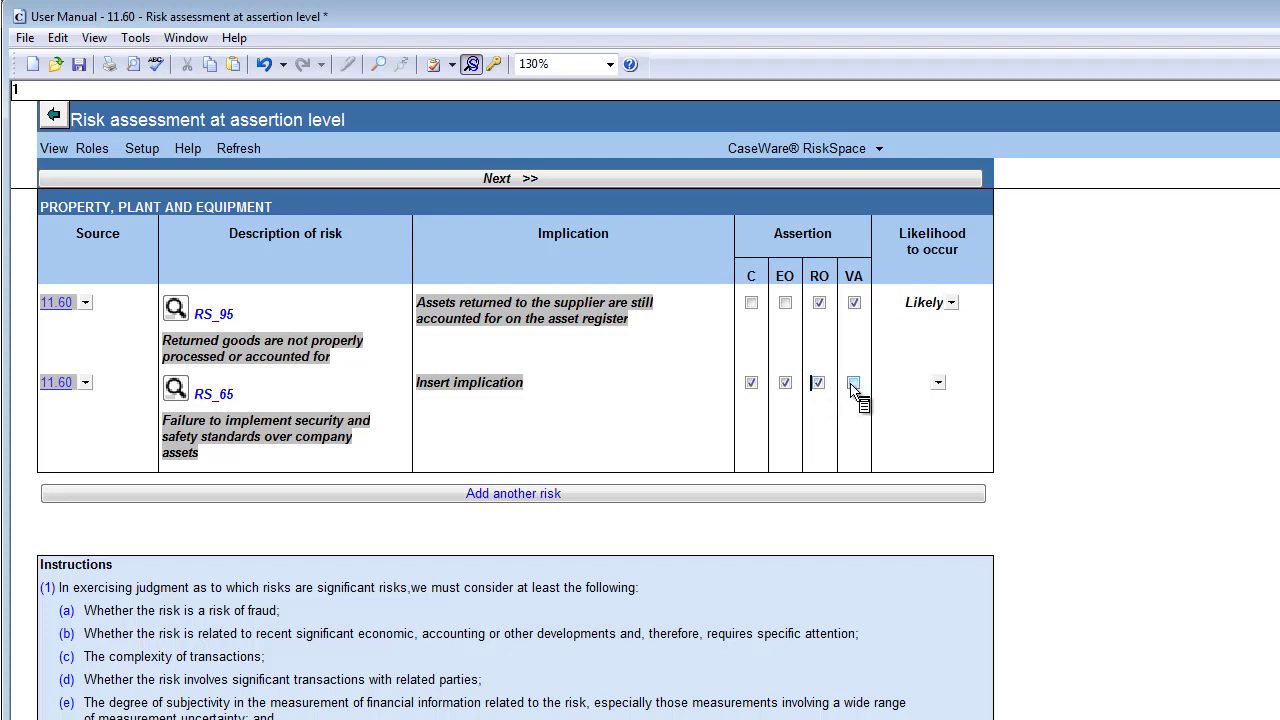
click(853, 384)
click(938, 383)
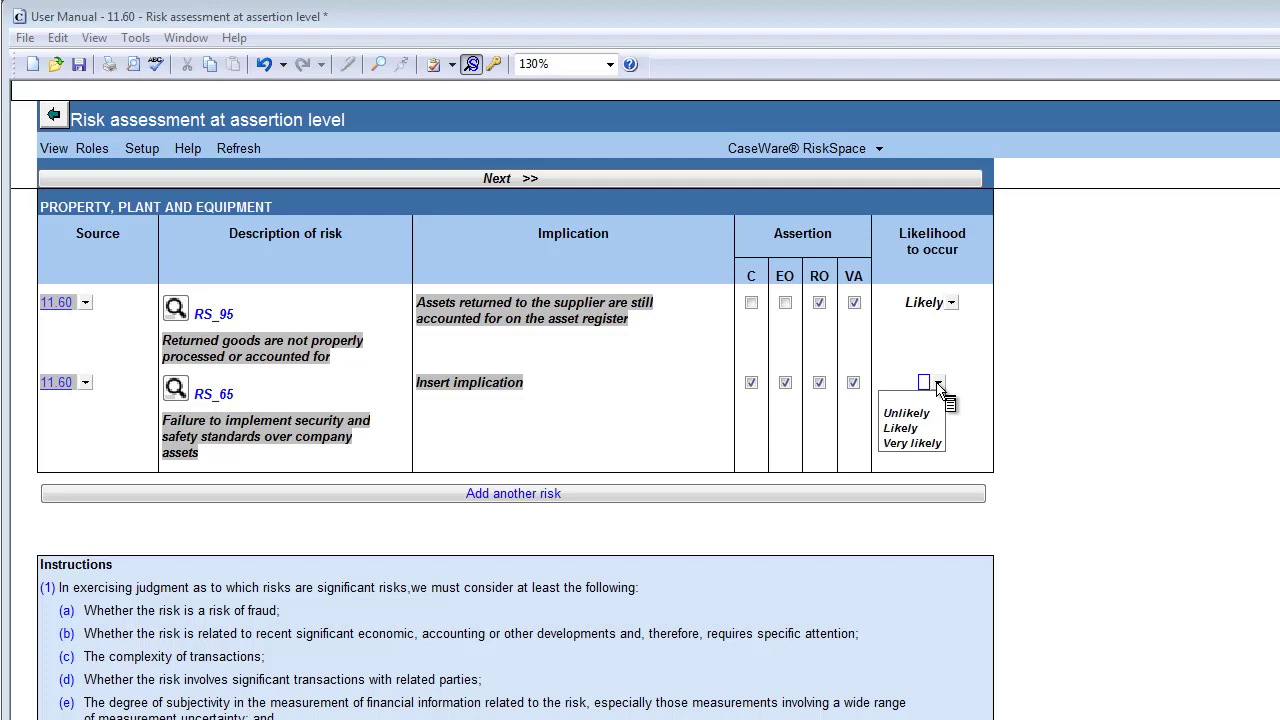
click(936, 445)
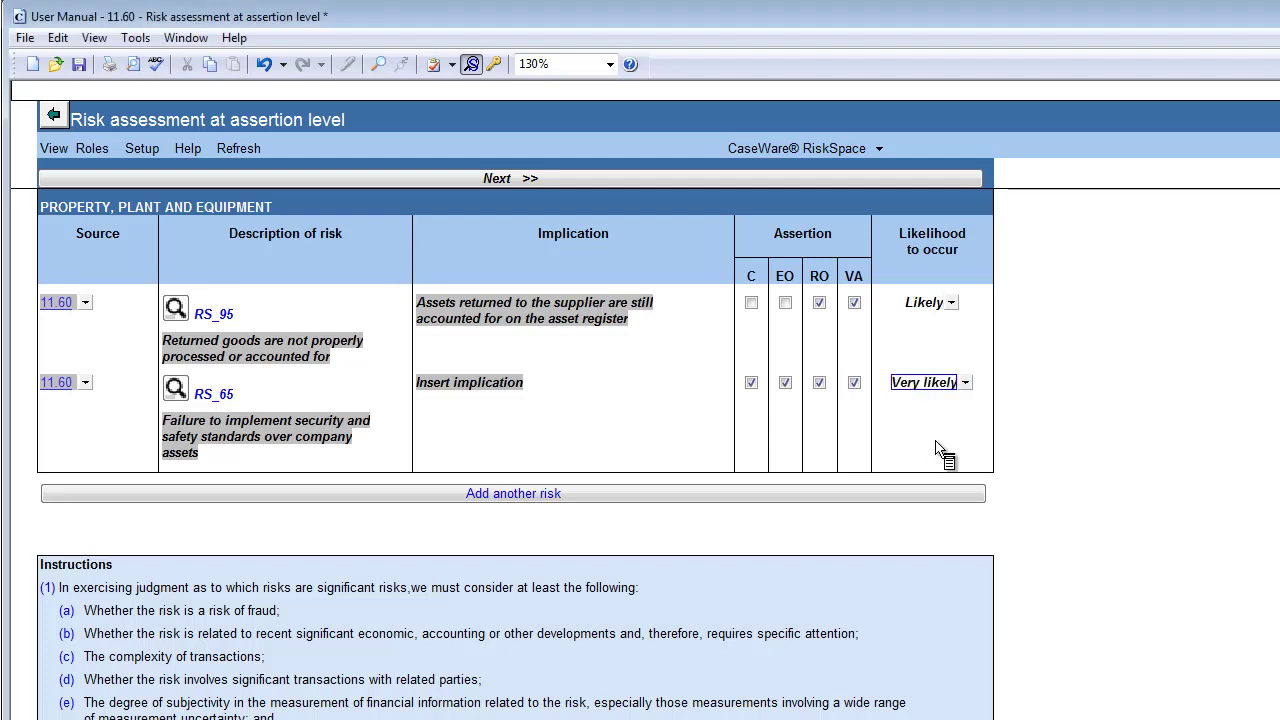
Set RS_65 monetary impact High, flag it significant, and require non-substantive procedures.
click(615, 177)
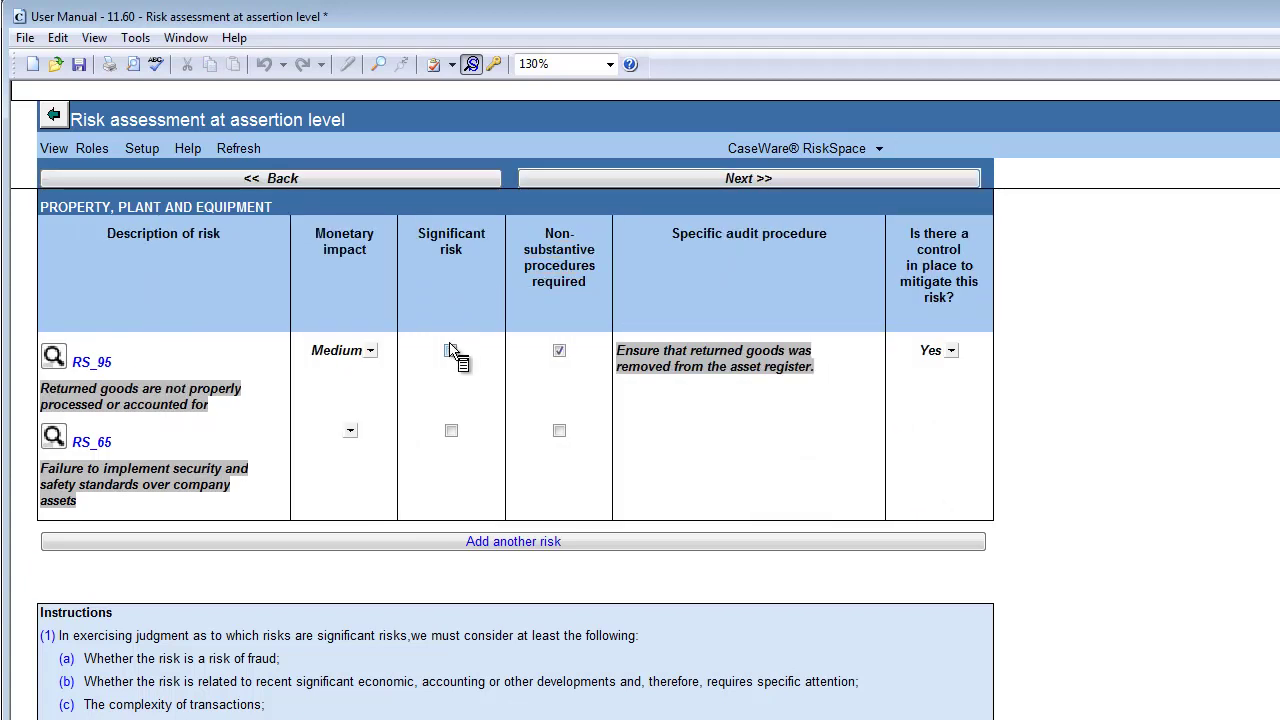
click(350, 430)
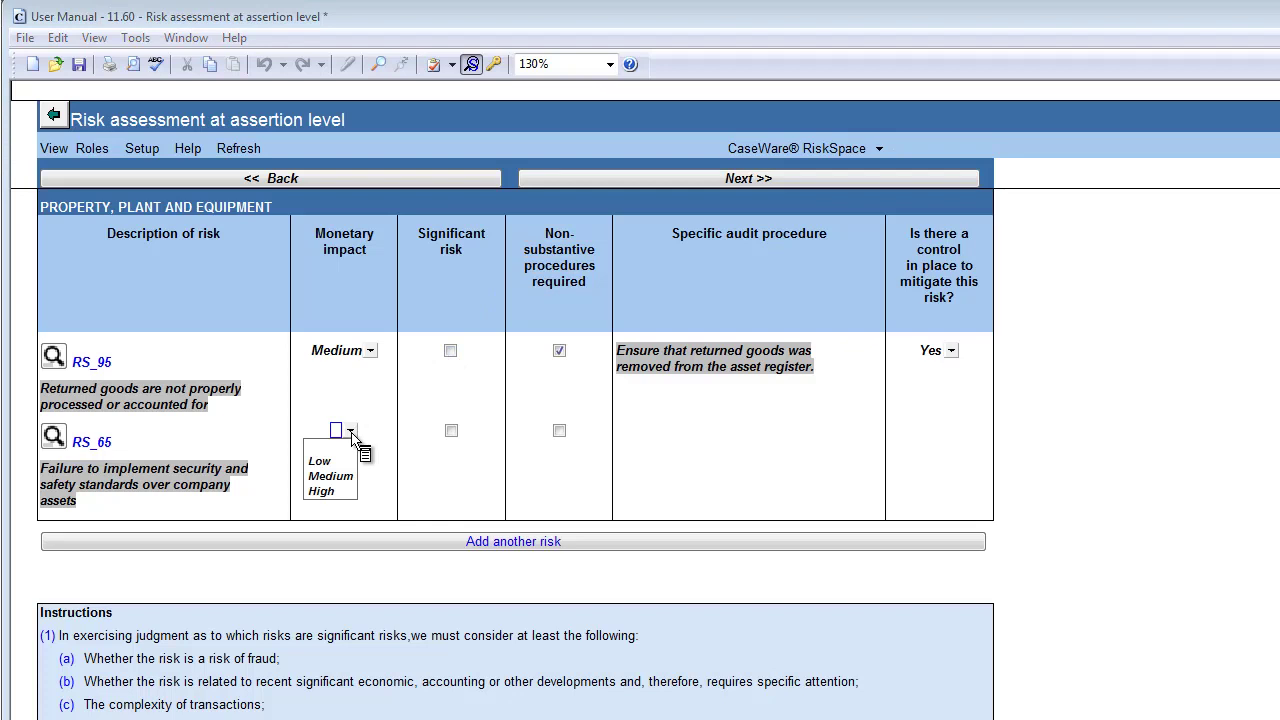
click(345, 491)
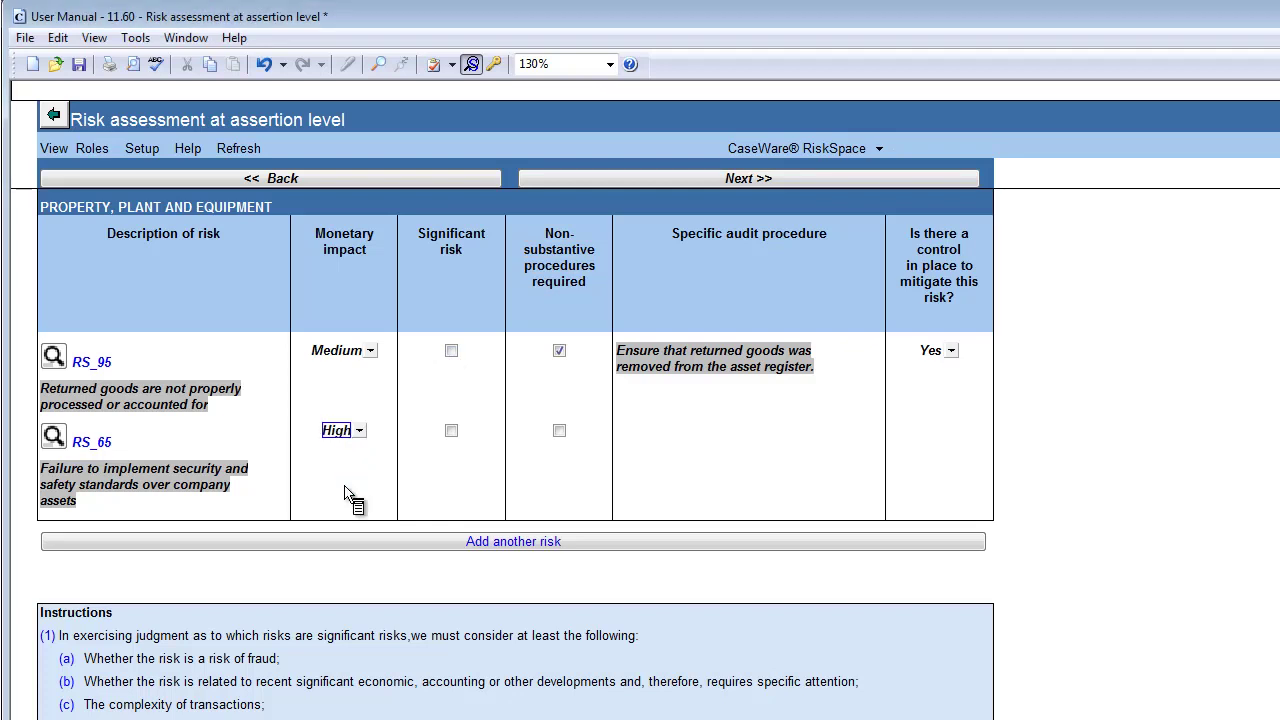
click(451, 431)
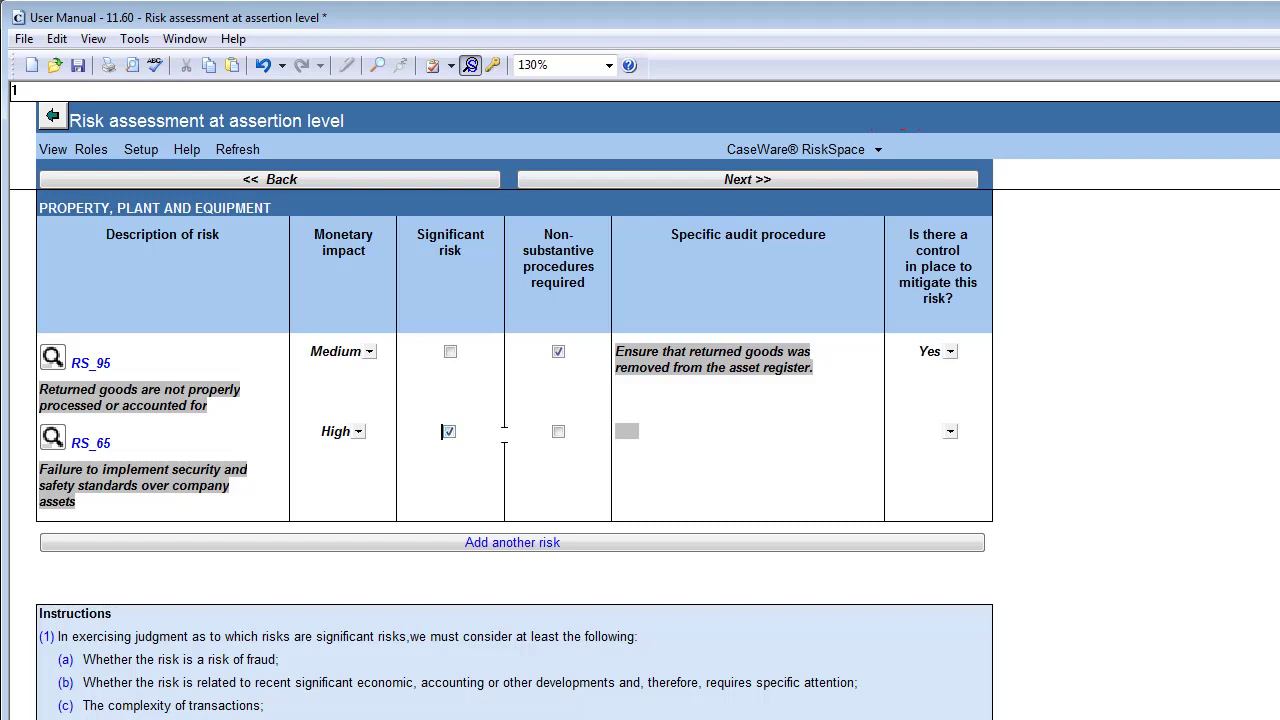
click(556, 433)
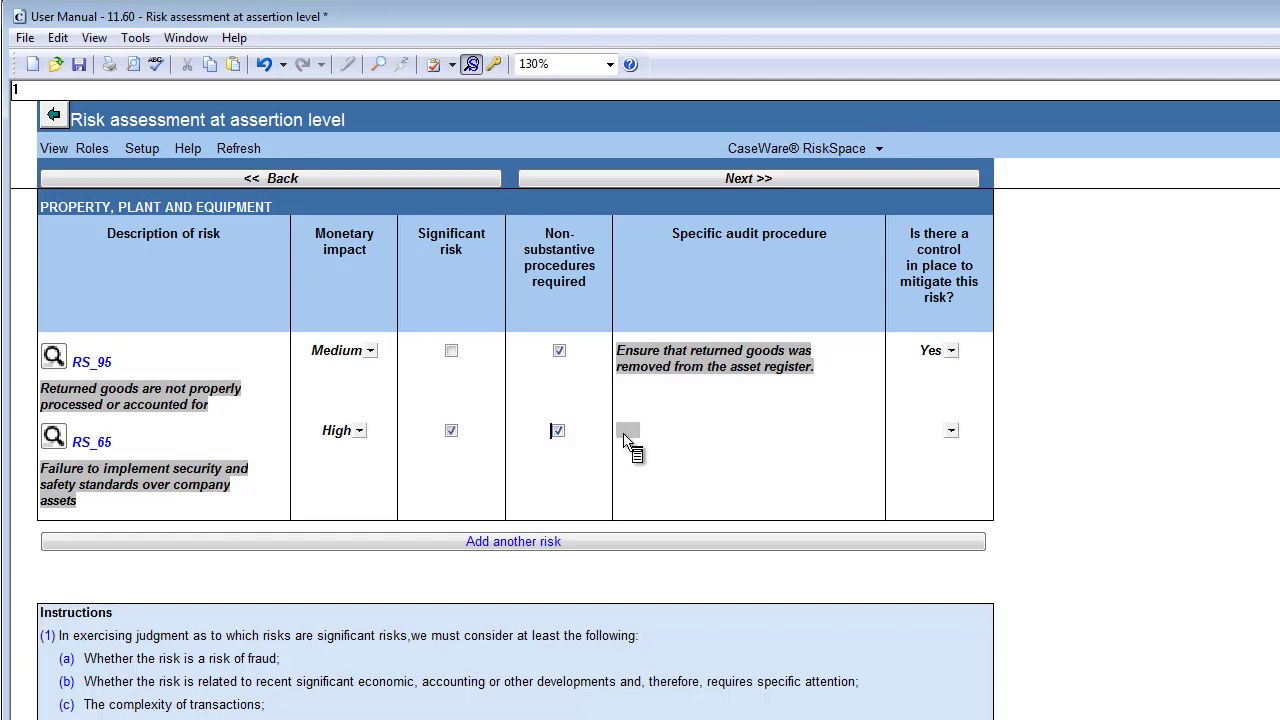
Enter audit procedure 'Design specific audit procedure' and answer Yes to a mitigating control.
click(625, 436)
text(Design specific audit procedure)
key(Tab)
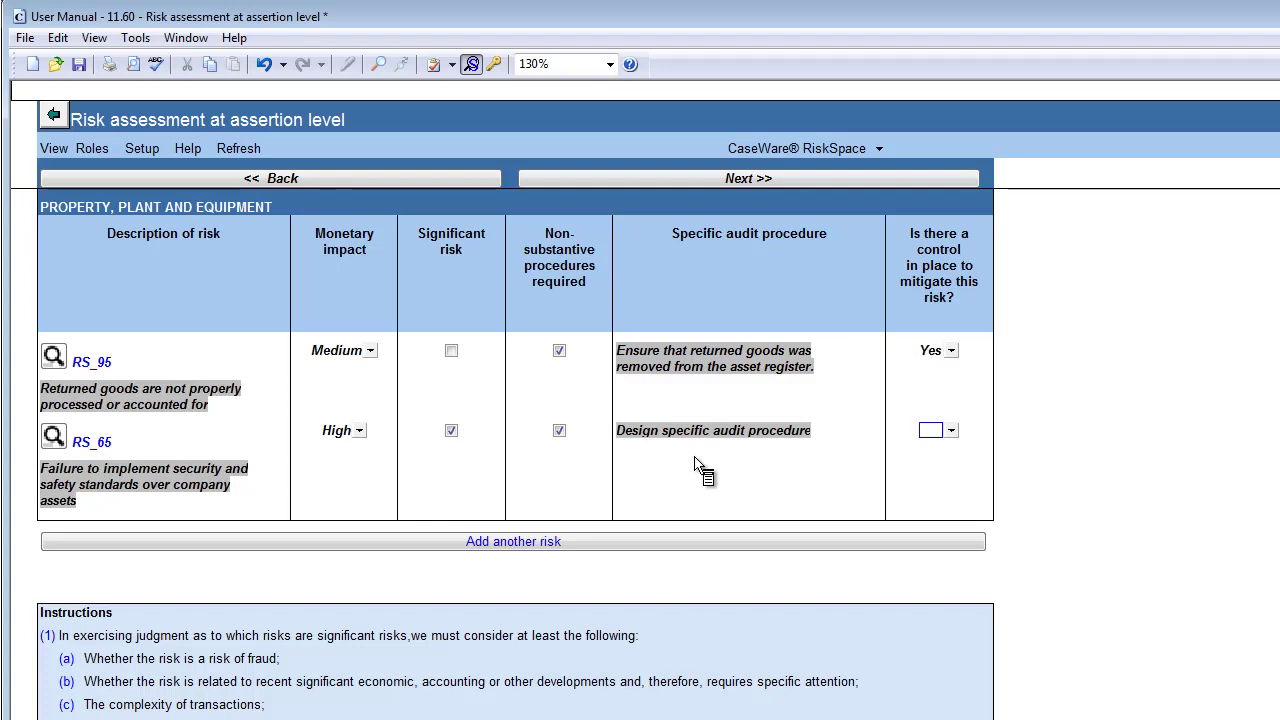
click(951, 432)
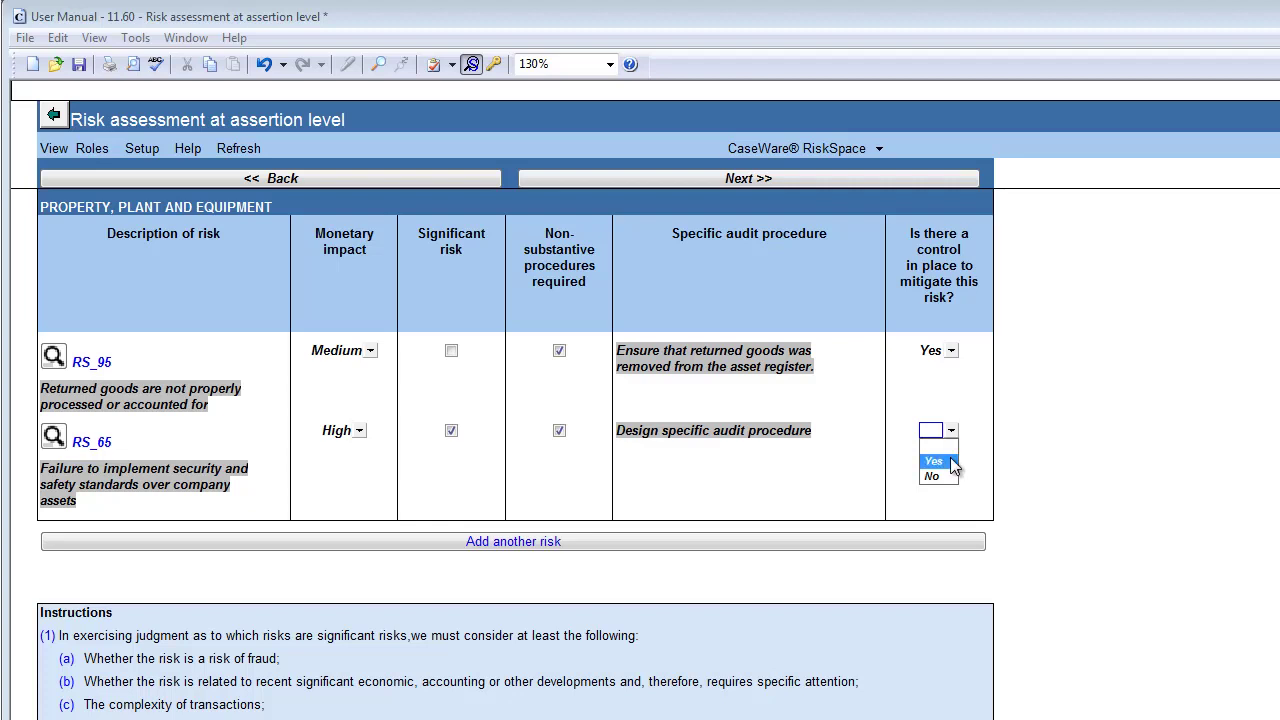
click(953, 462)
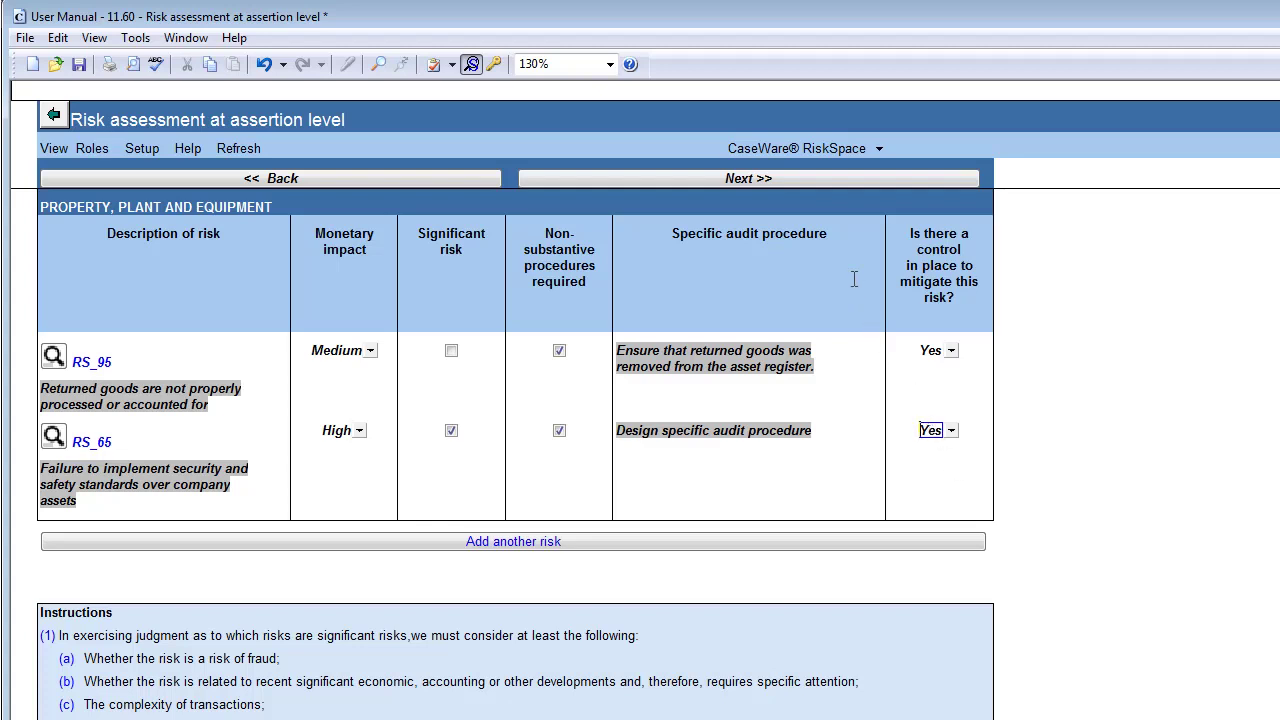
Move to RS_65's mitigating control page and clear the placeholder control description.
click(806, 179)
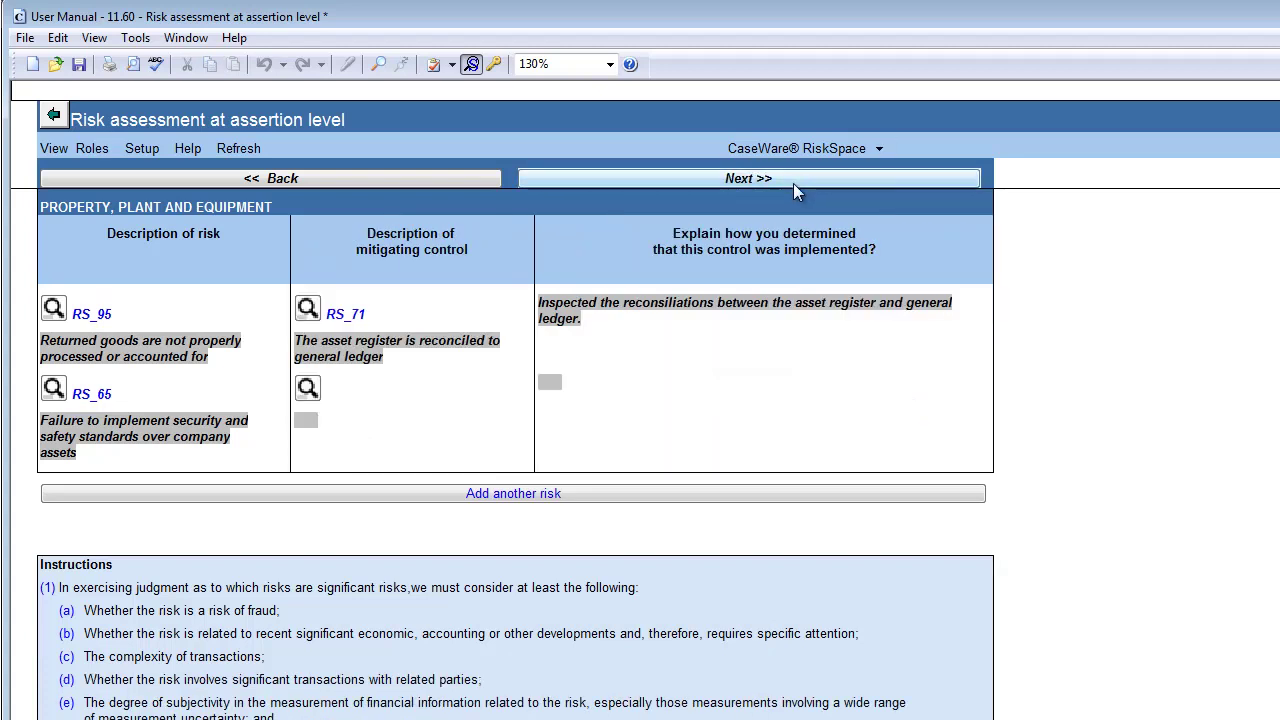
click(308, 421)
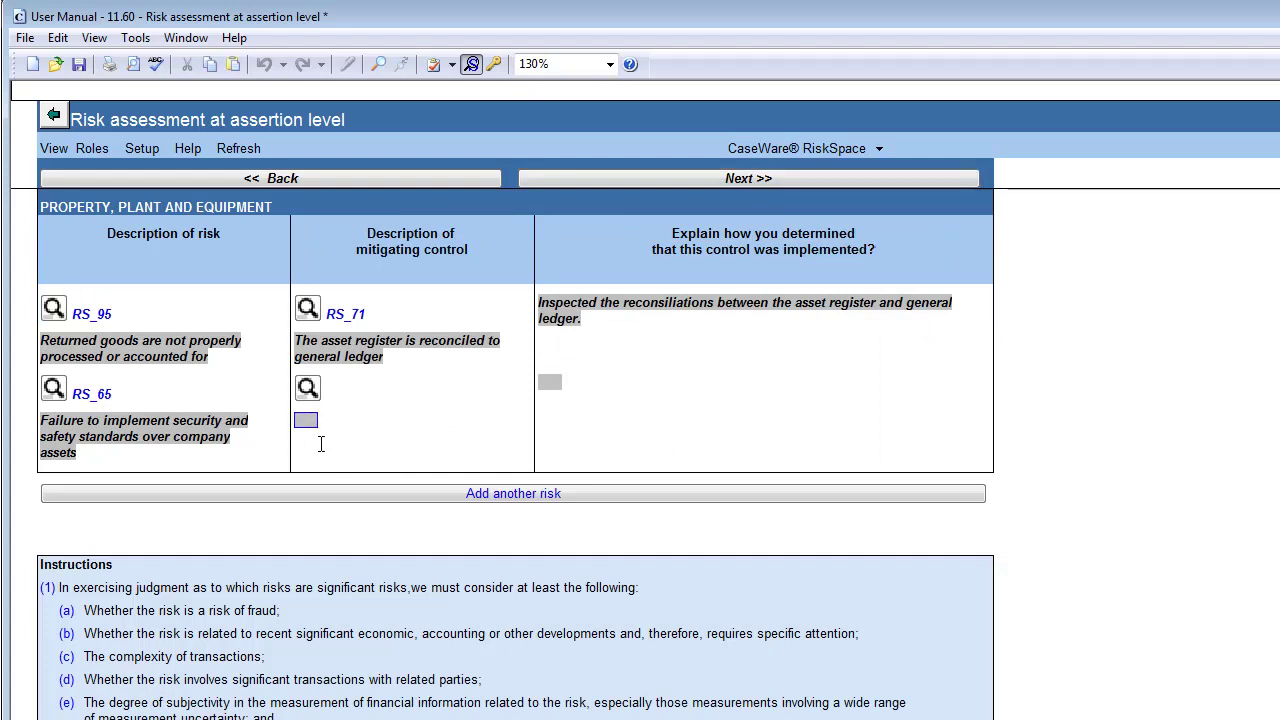
key(Tab)
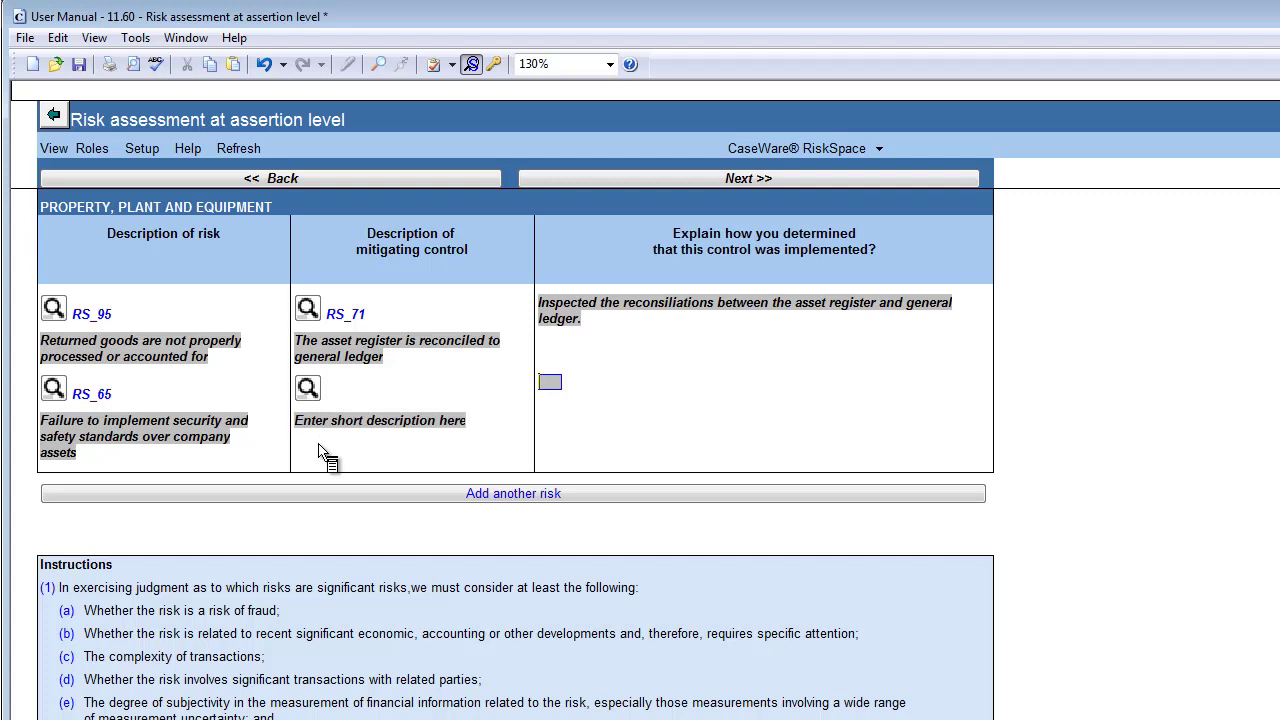
click(320, 444)
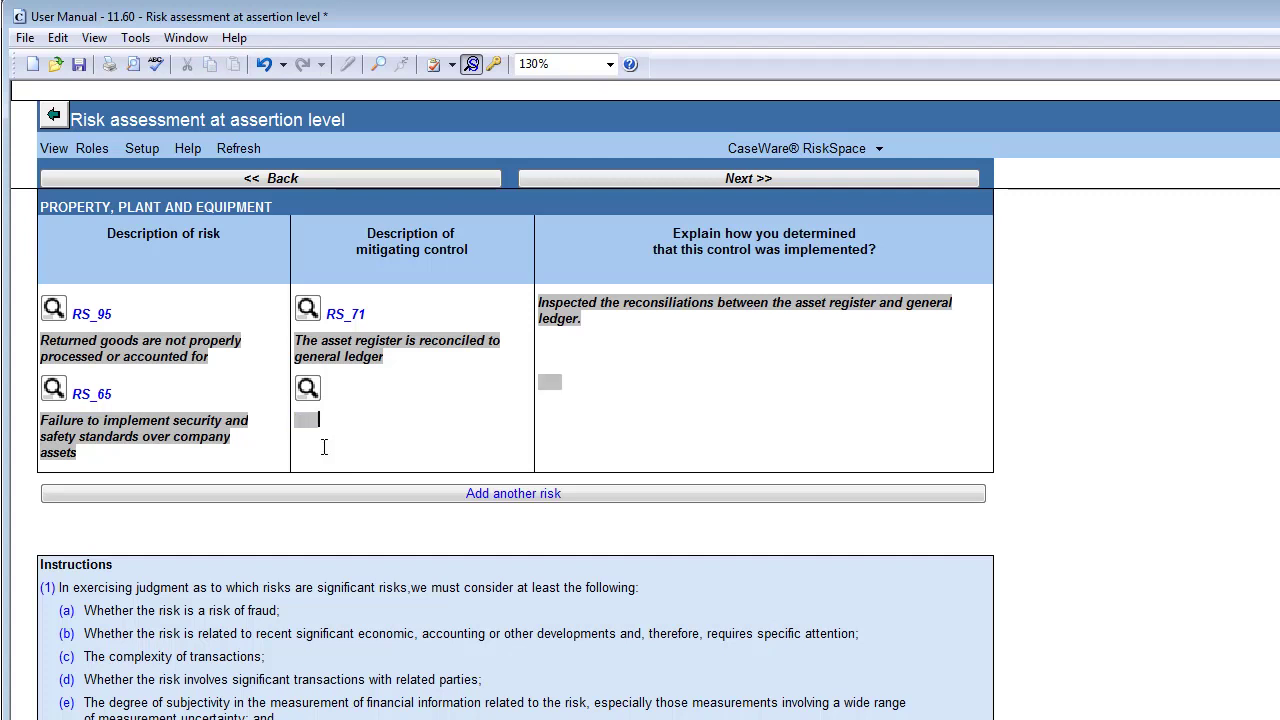
Import the RiskSpace Physical access control RS_108 via an 'access' search, adding its explanation placeholder.
click(313, 395)
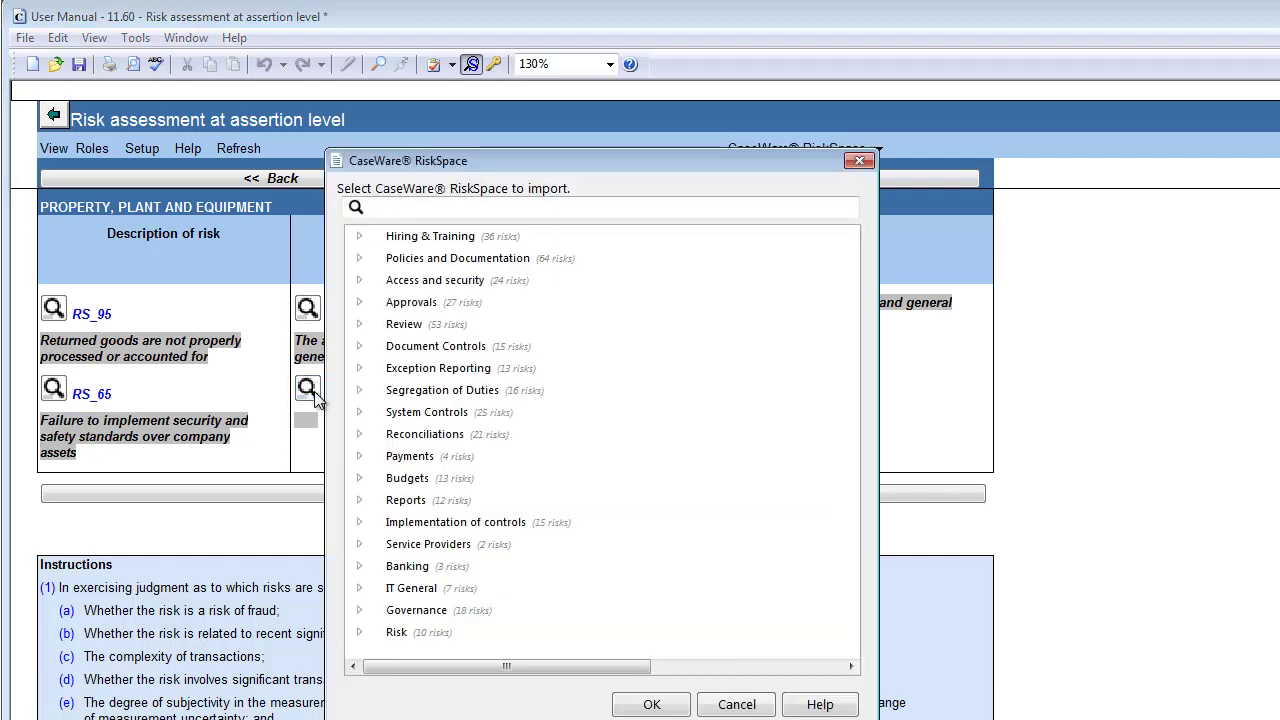
click(393, 208)
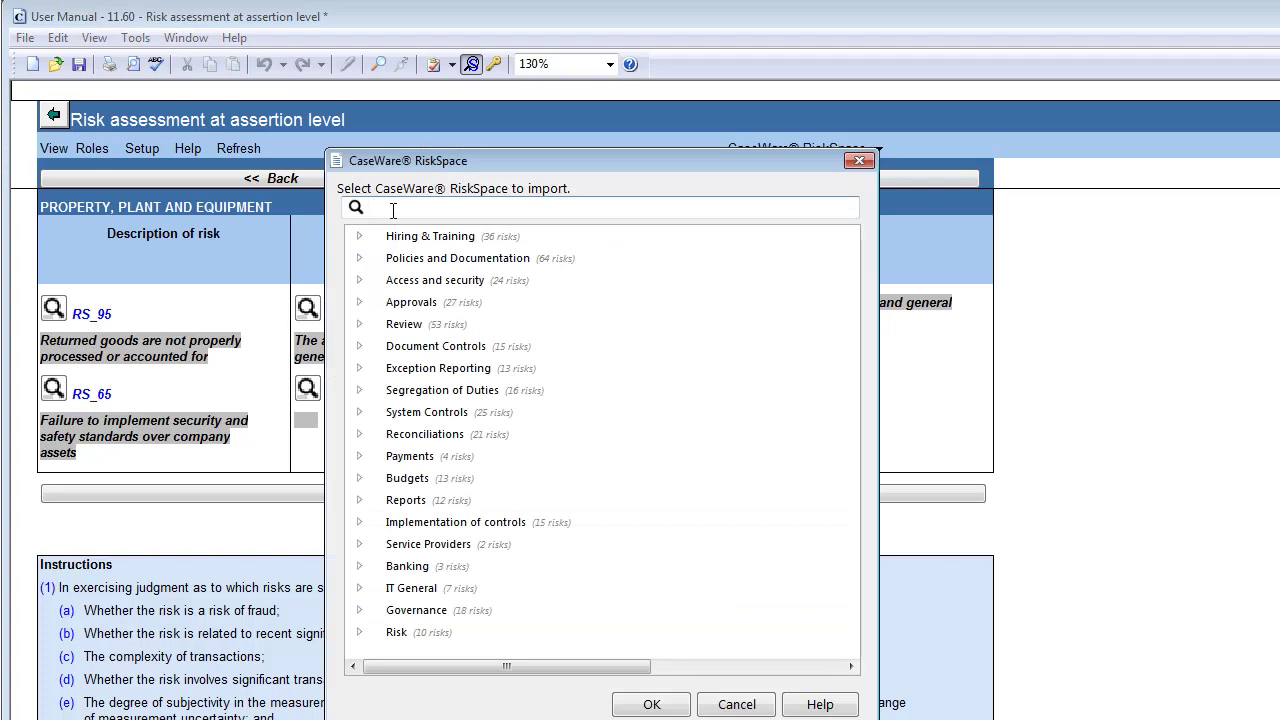
text(access)
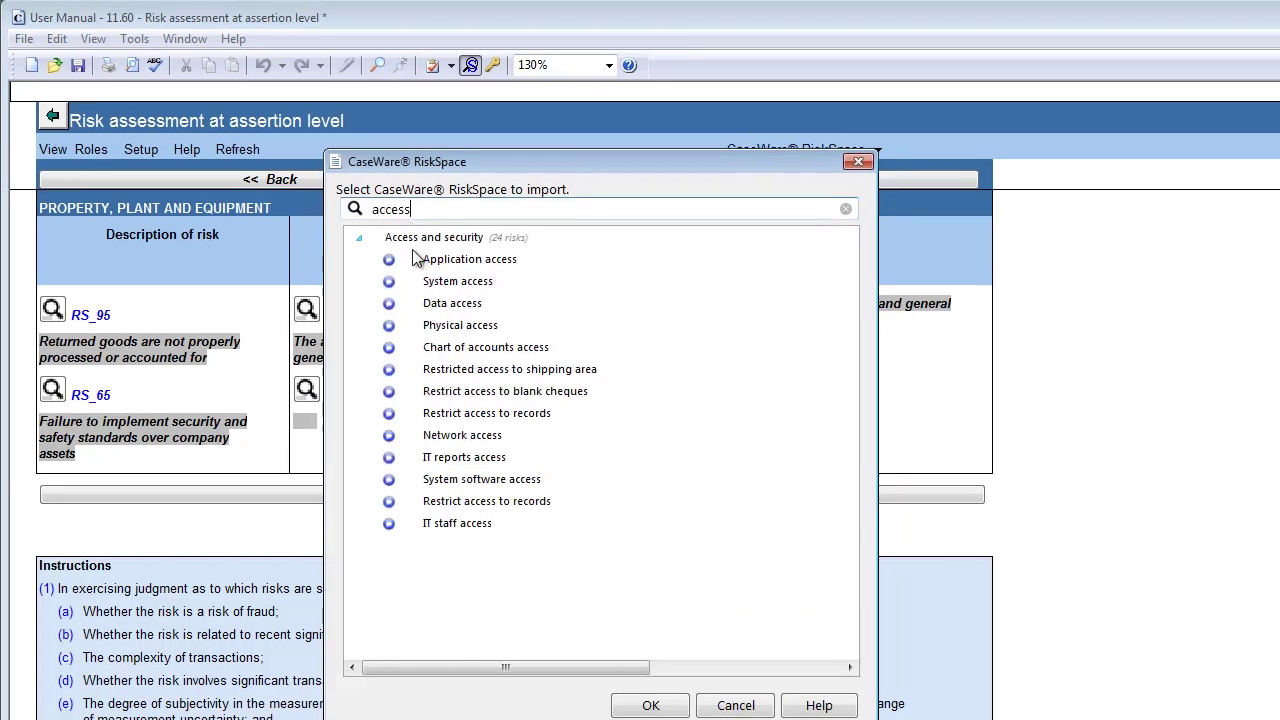
click(445, 329)
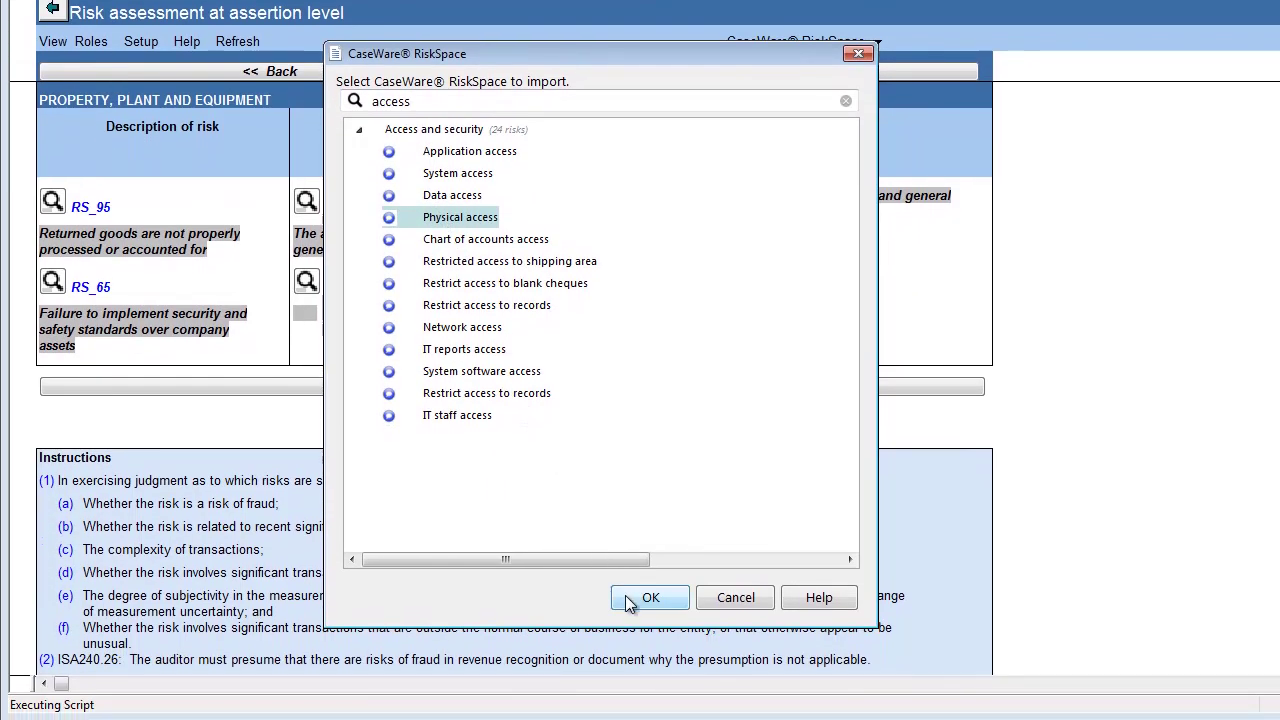
click(628, 599)
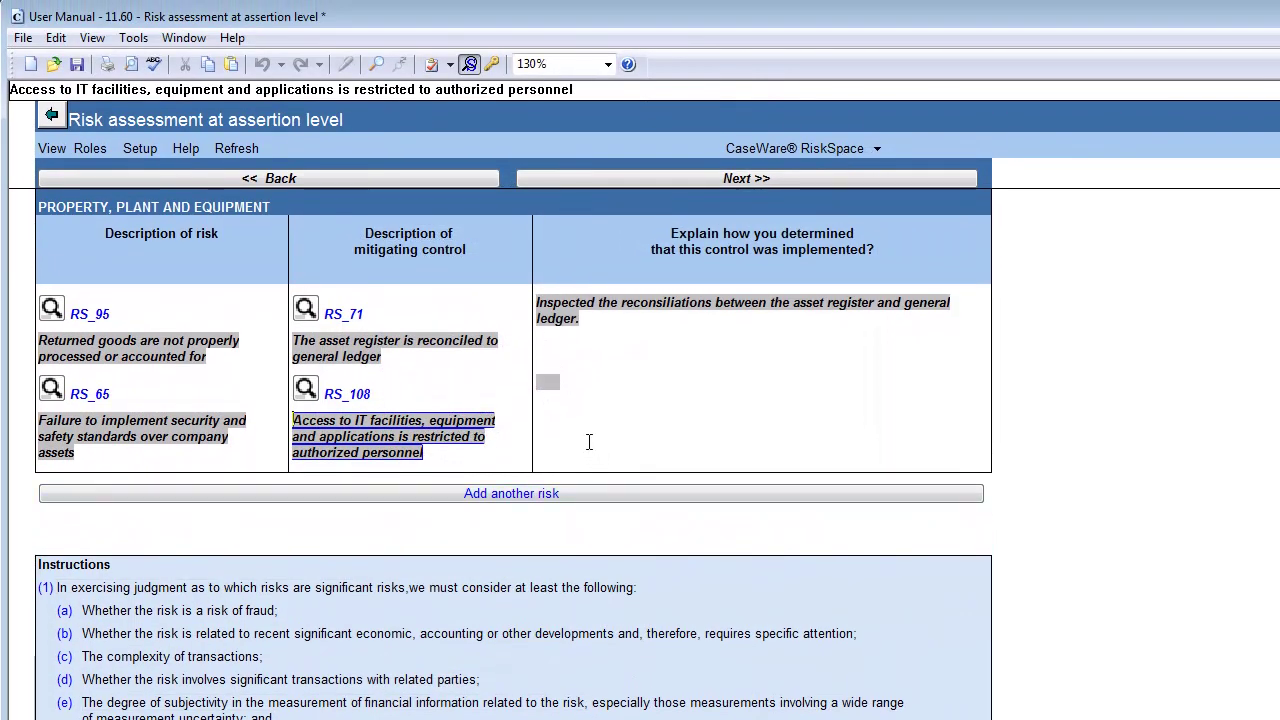
click(548, 383)
text(Explain how control was implemented)
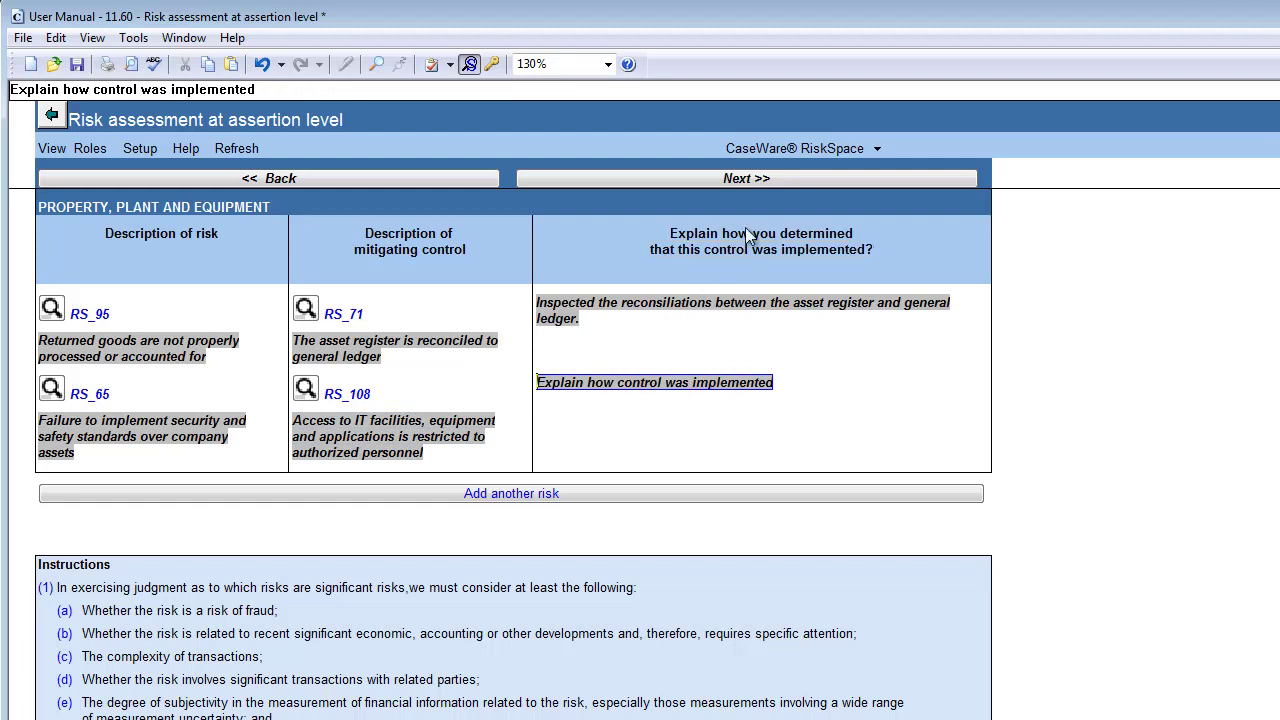
click(787, 184)
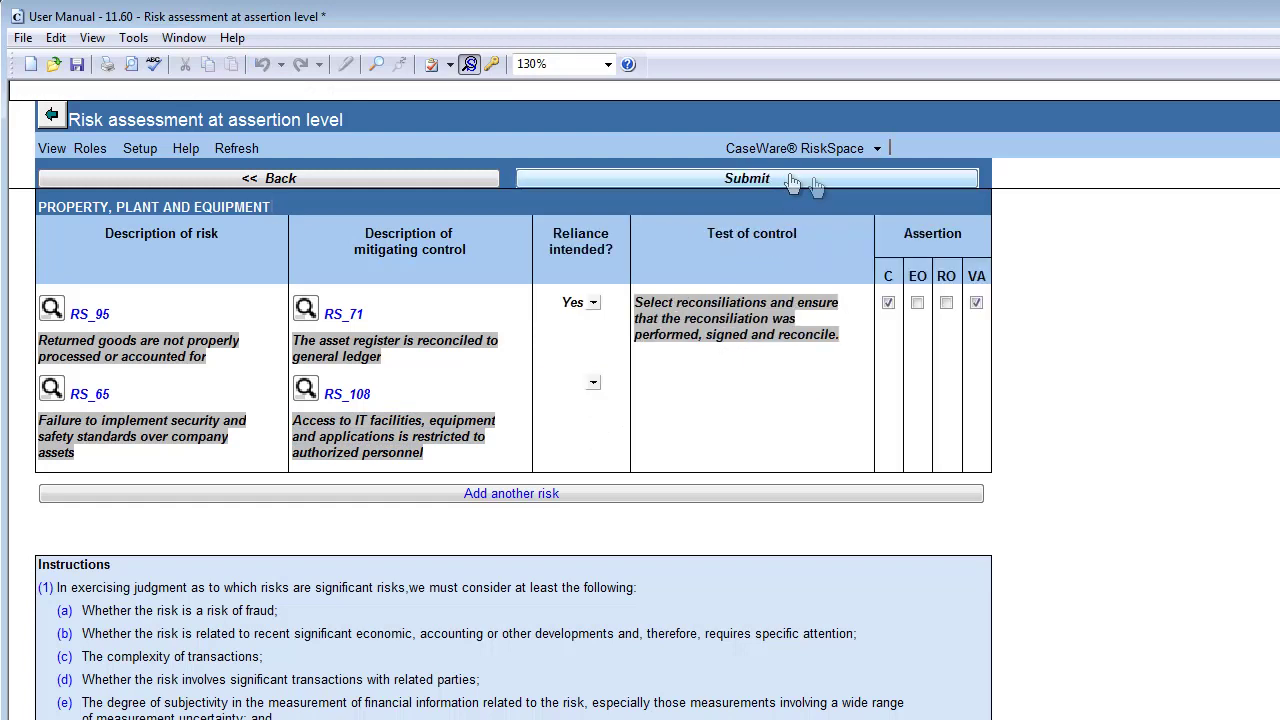
Give control RS_108 reliance intended Yes, a test of control, and assertions C, EO, RO, VA, then submit.
click(593, 386)
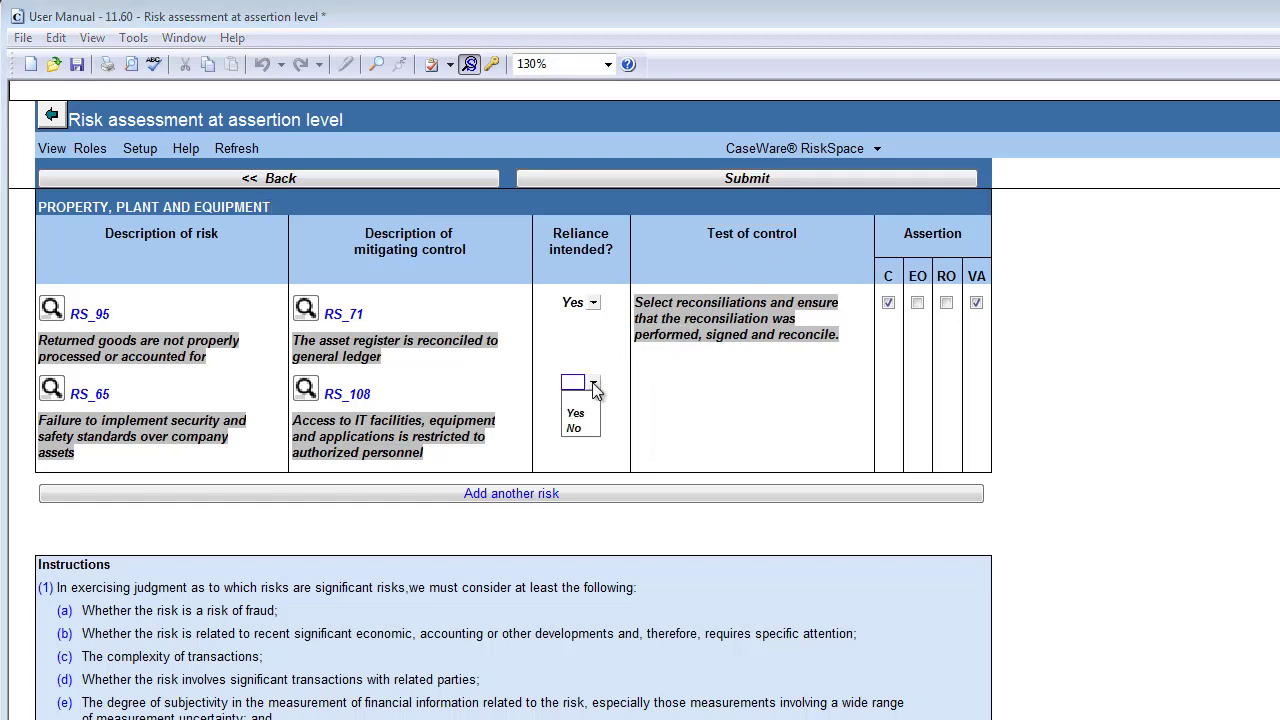
click(578, 413)
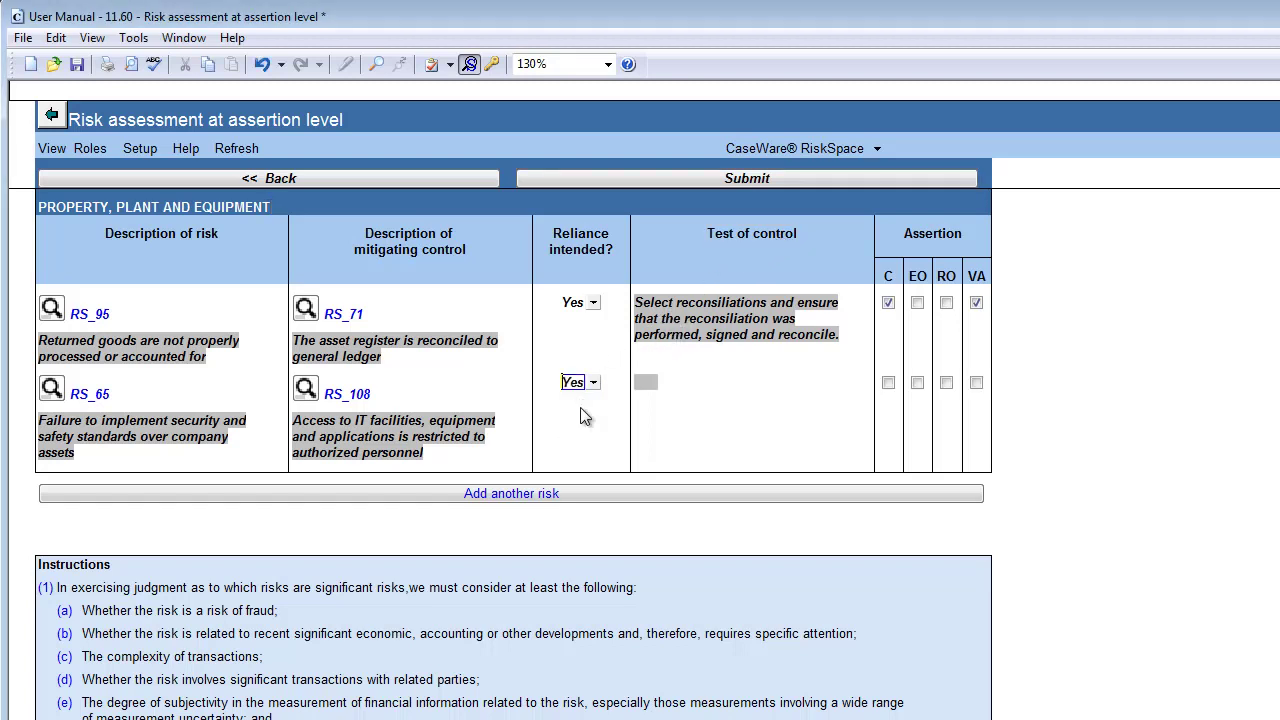
click(648, 400)
text(Design test of control)
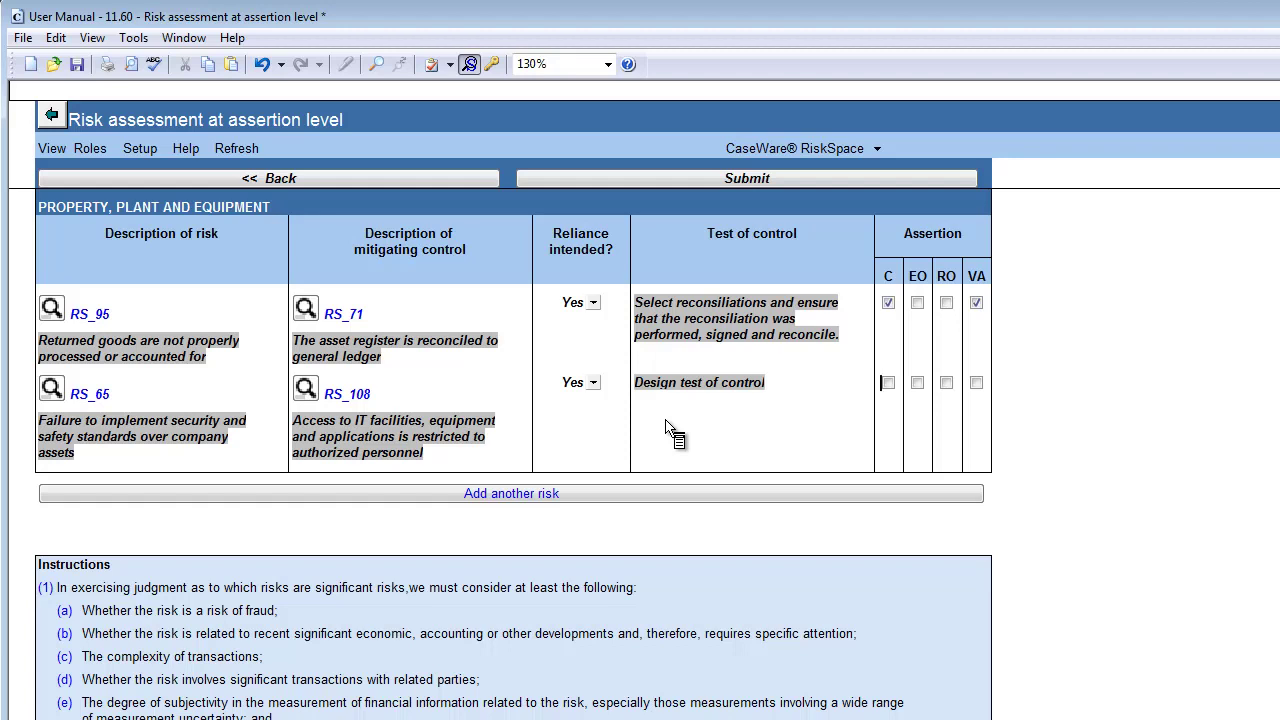
click(888, 383)
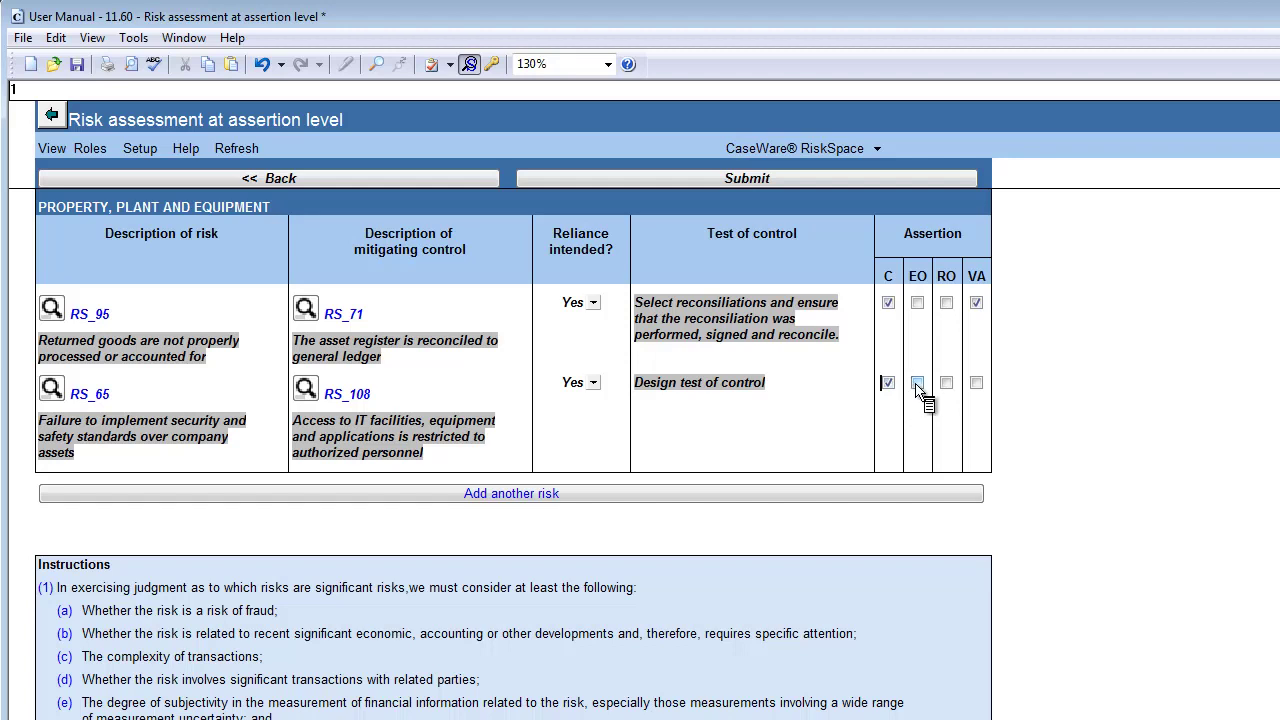
click(917, 383)
click(946, 383)
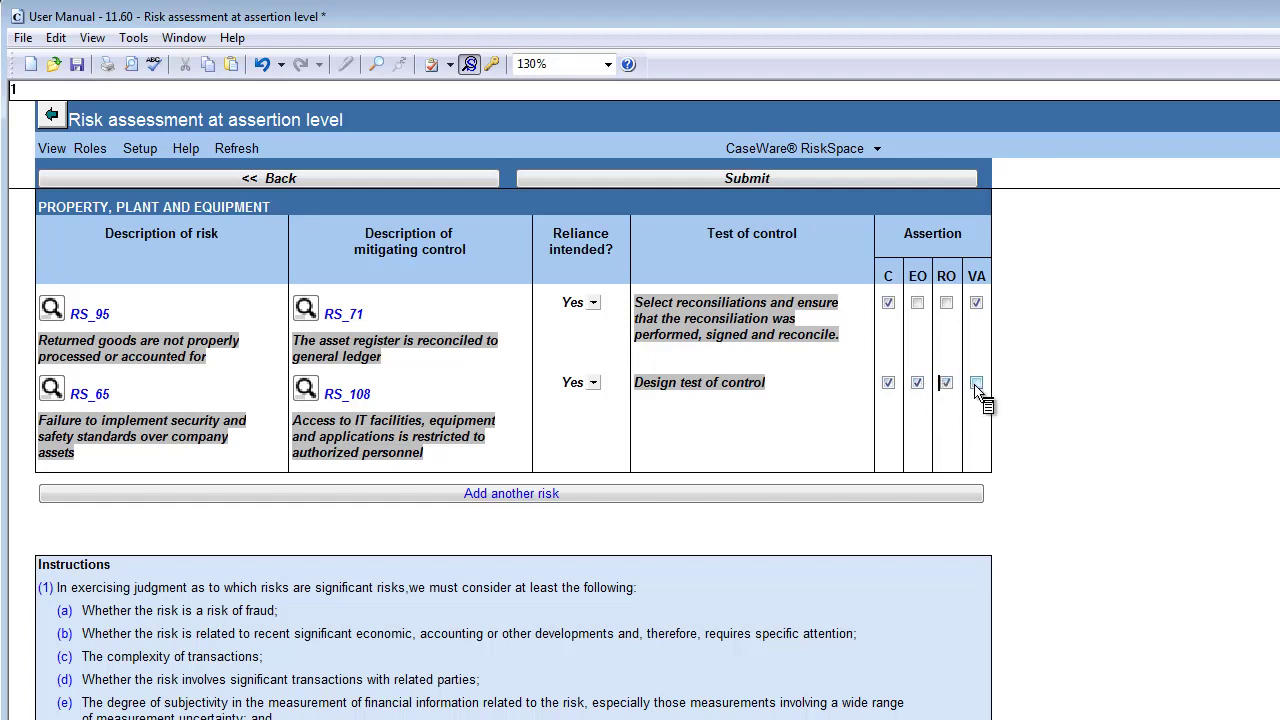
click(976, 383)
click(797, 180)
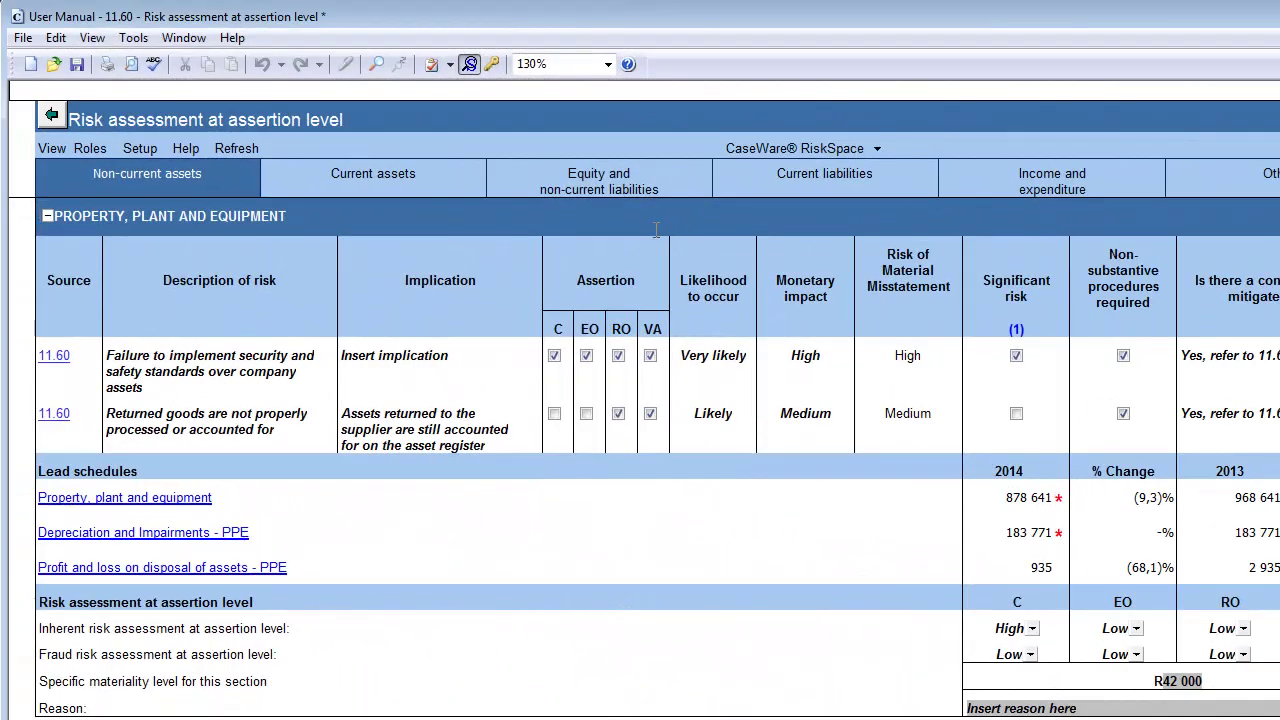
Delete the security and safety standards risk, keeping only the returned-goods PPE risk.
right_click(444, 358)
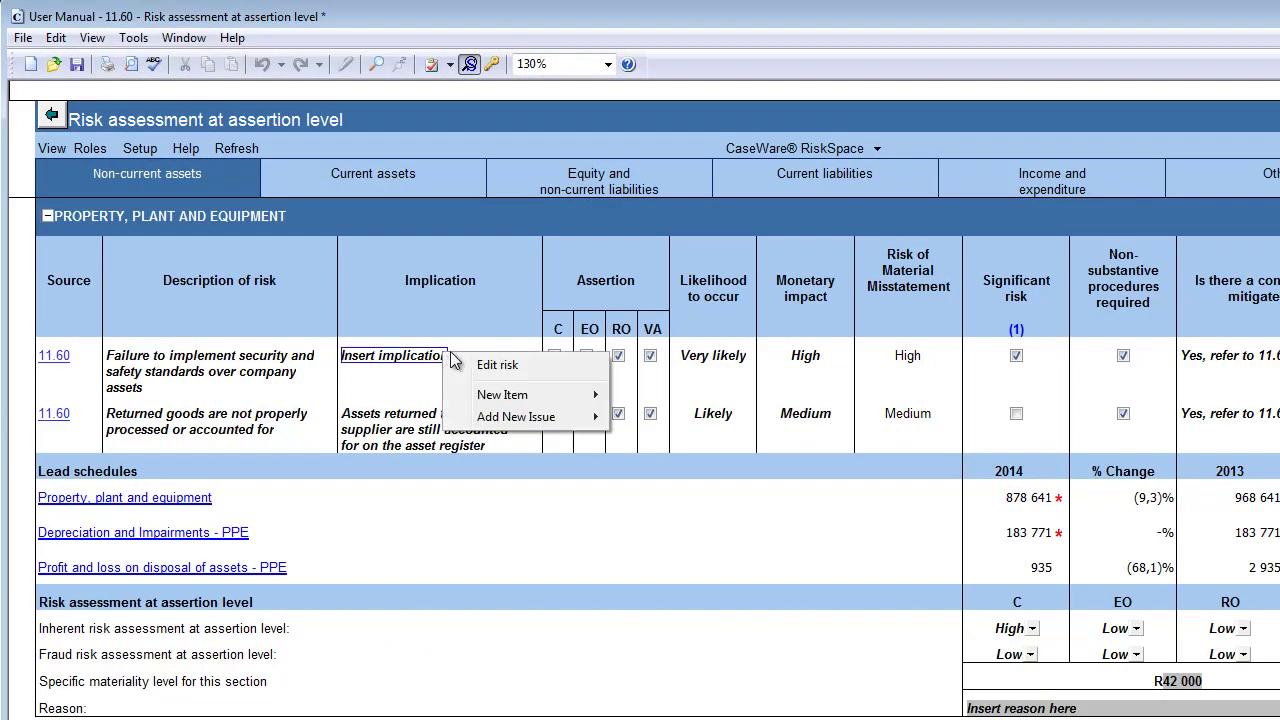
click(476, 366)
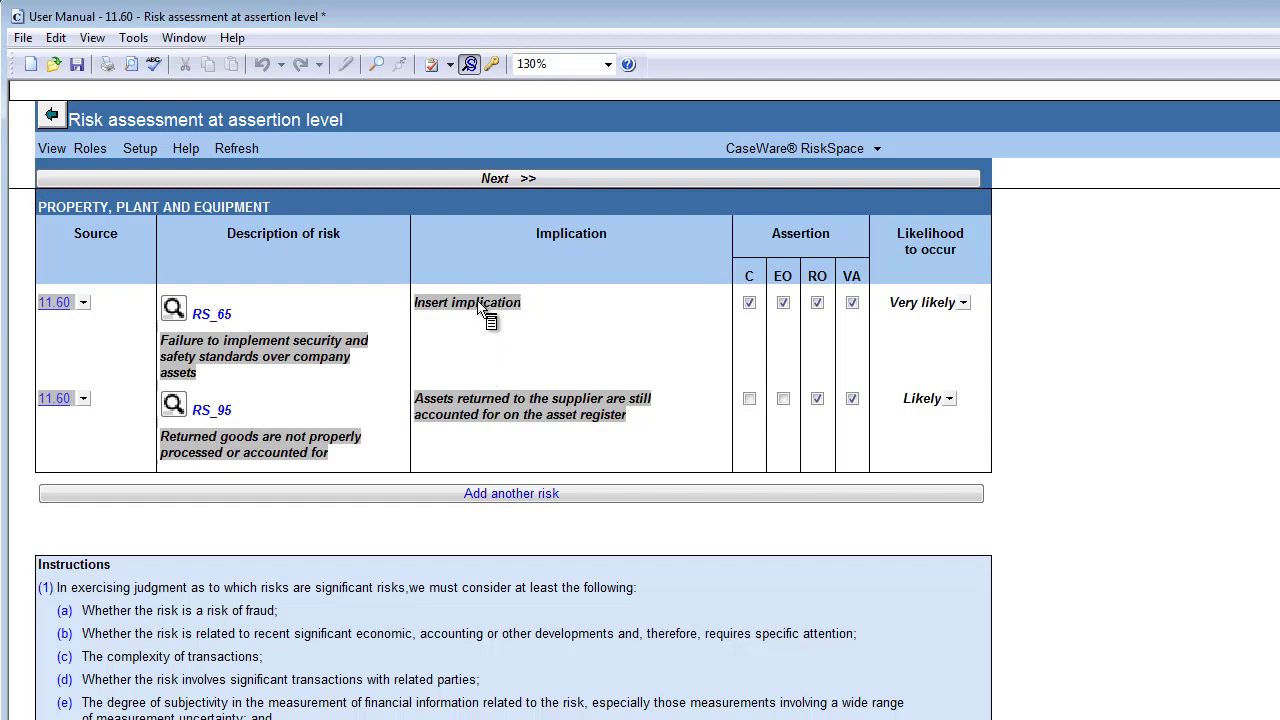
right_click(483, 313)
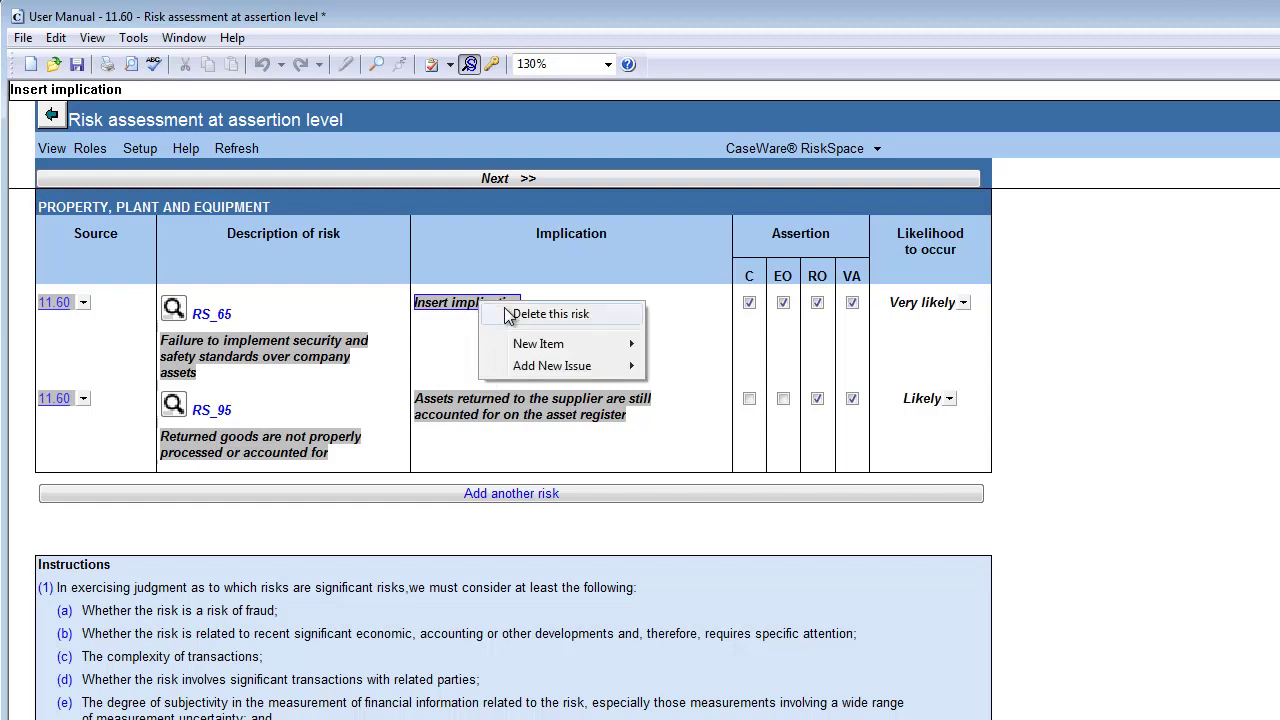
click(513, 316)
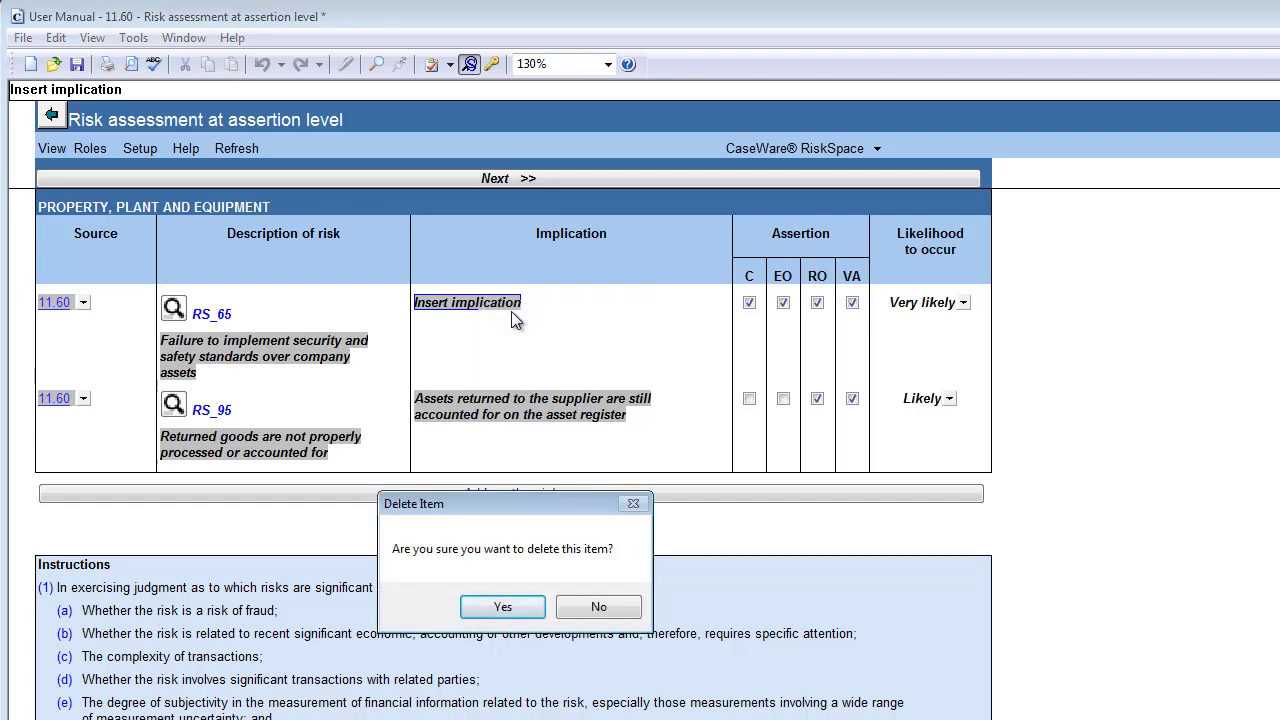
click(502, 606)
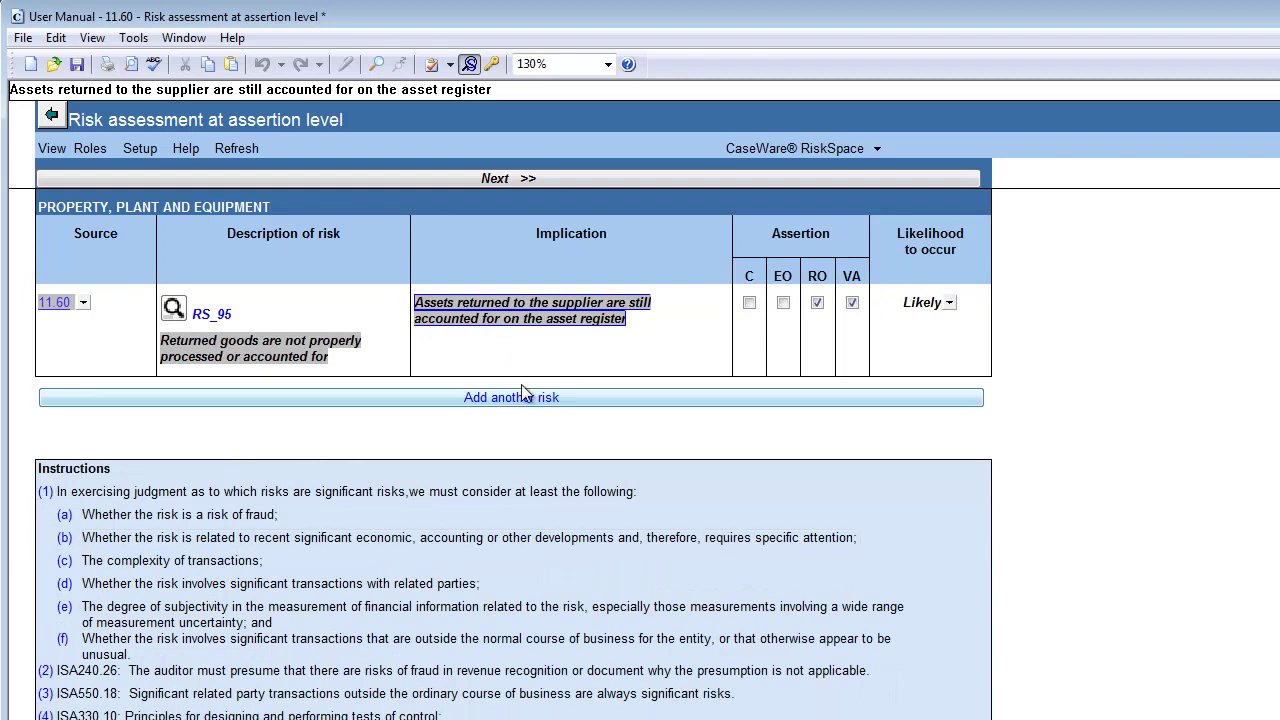
click(520, 177)
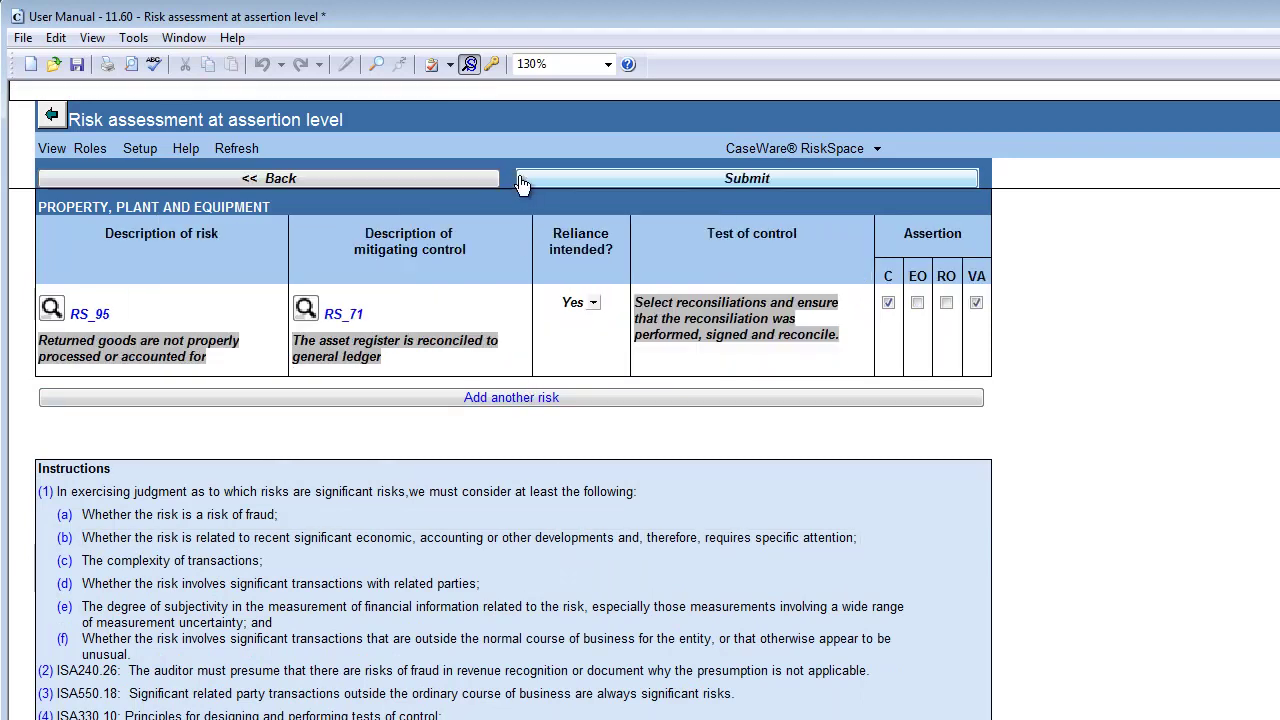
Submit the remaining risk and sign off document 11.60 as Performed by, dated 2014/03/25.
click(620, 178)
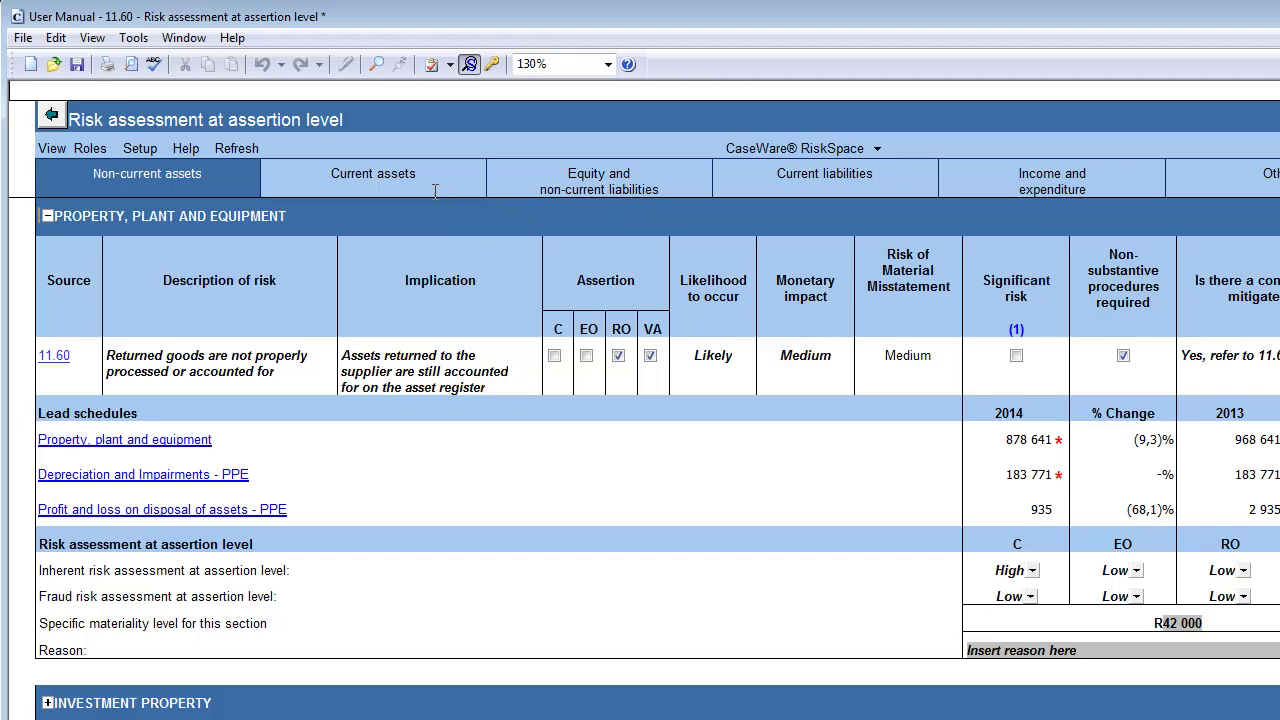
click(90, 149)
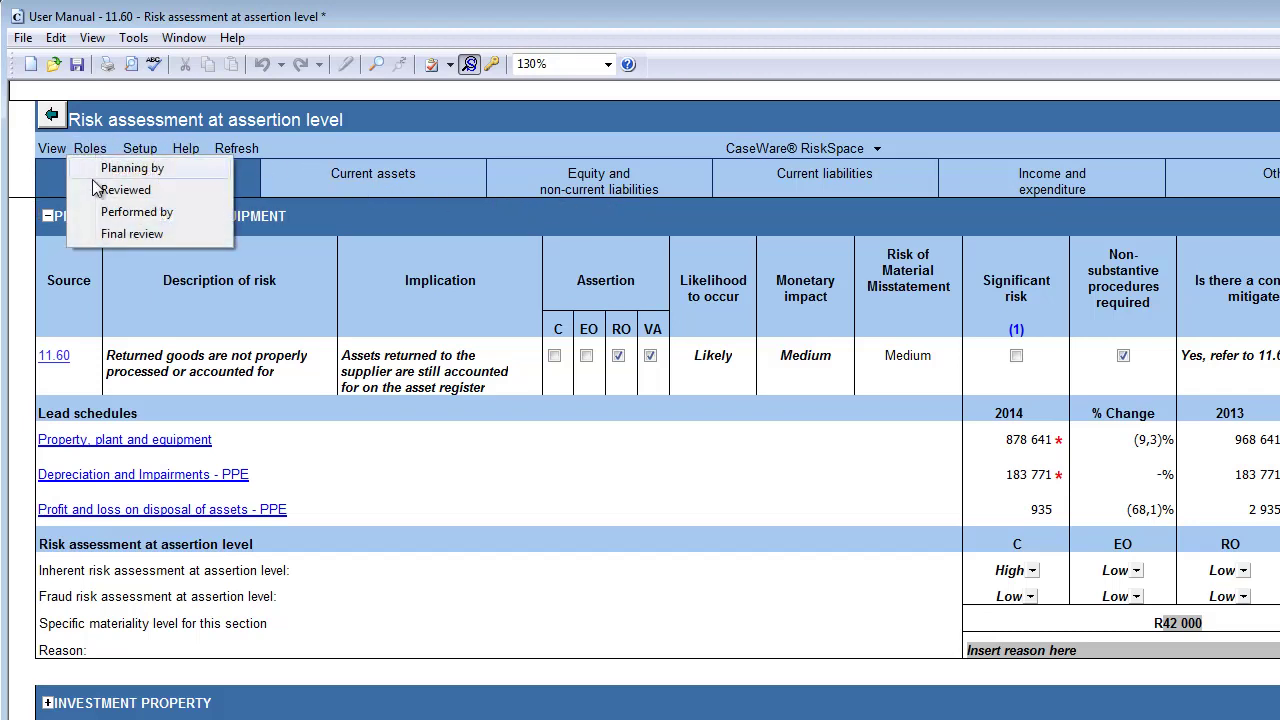
click(136, 212)
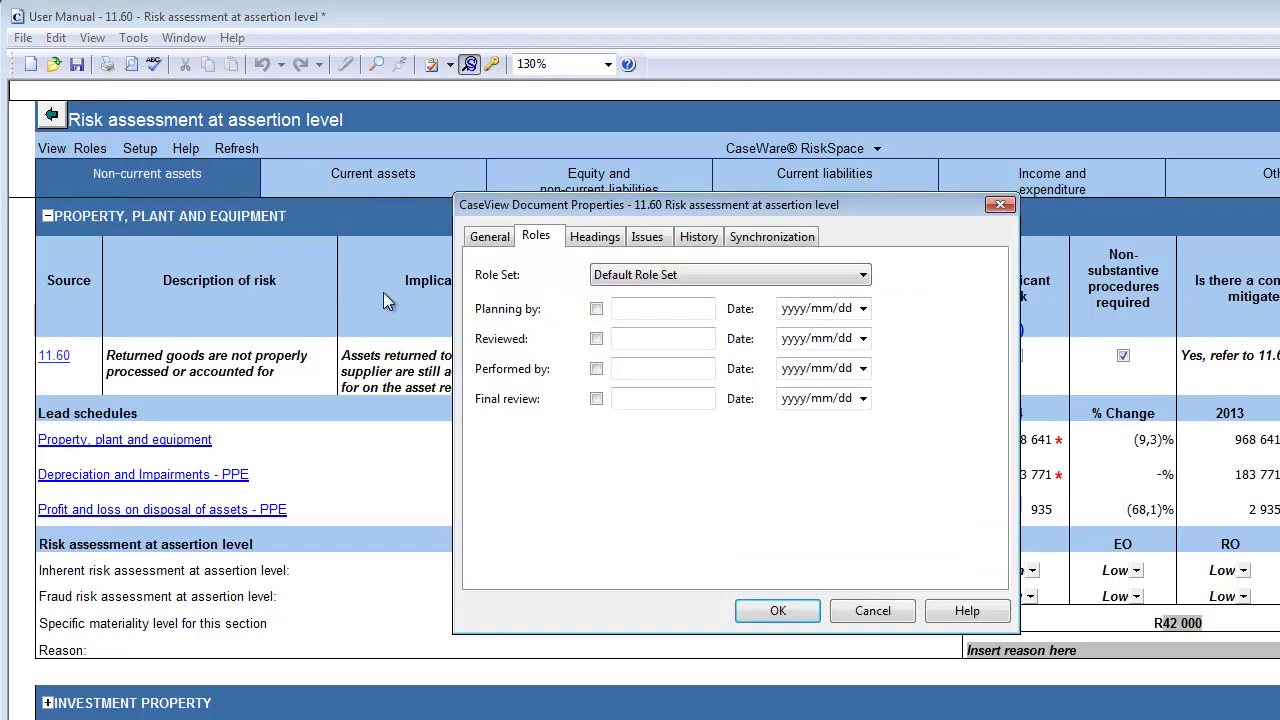
click(596, 369)
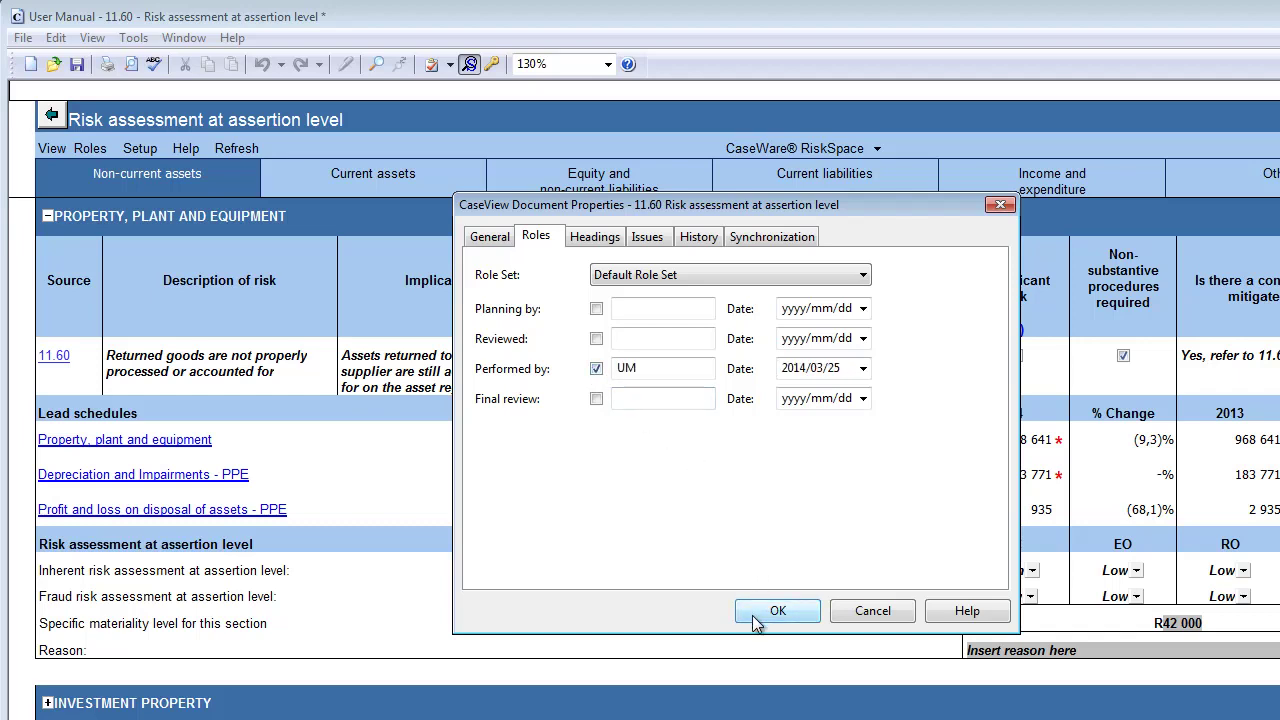
click(777, 611)
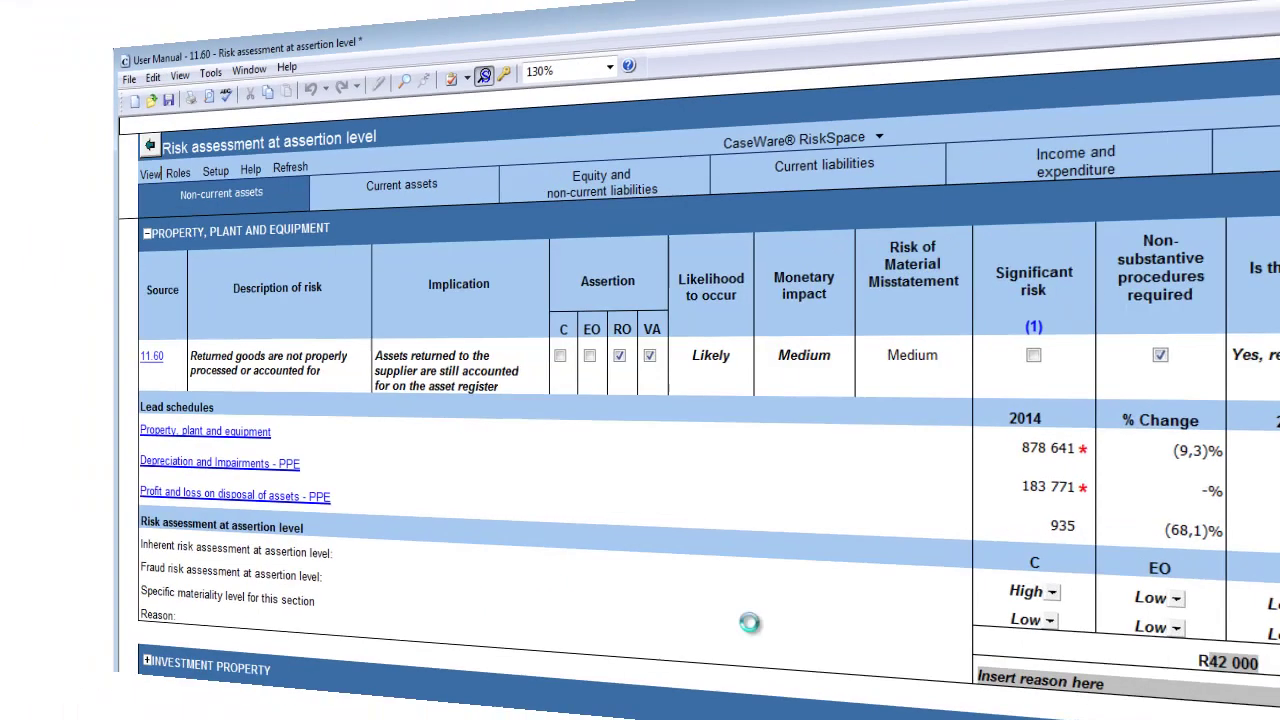